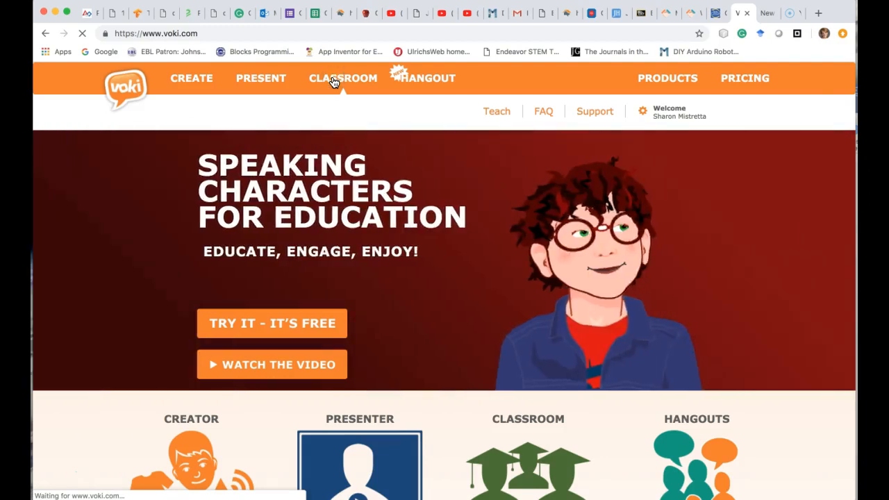
Open the classroom's class list and review the assignments under Technologies and Creative Learning
left_click(347, 82)
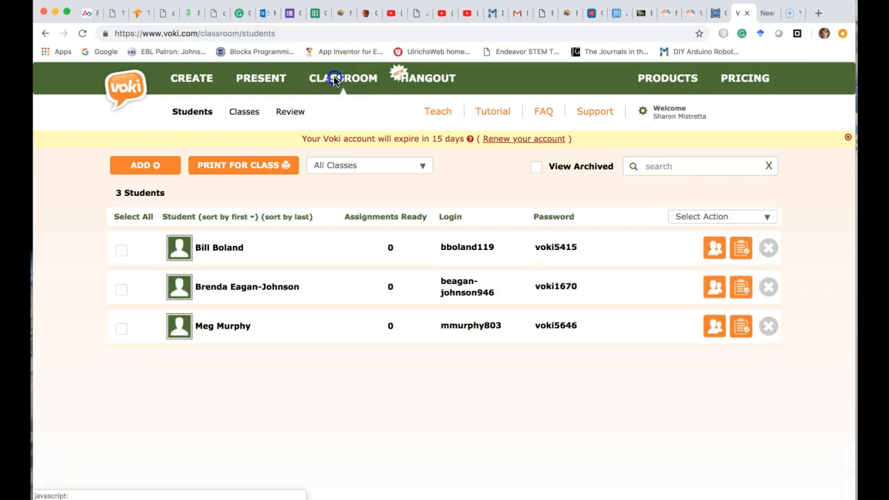
left_click(252, 113)
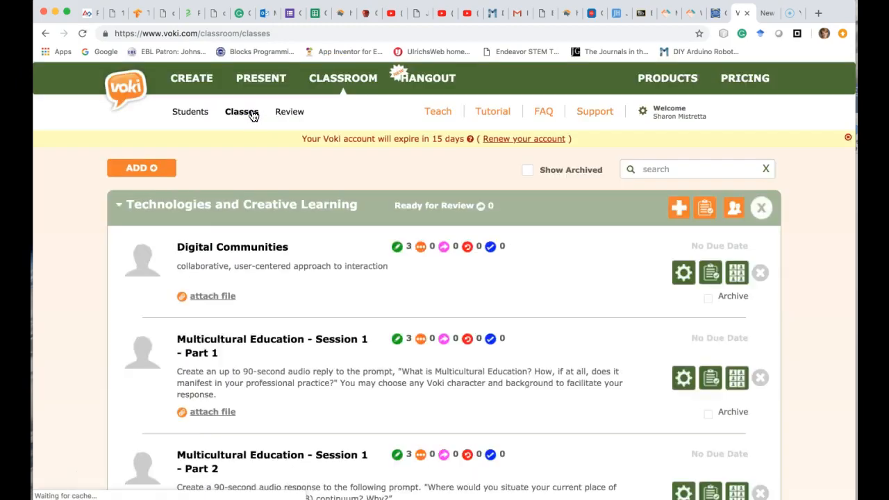
scroll(360, 288, "down", 2)
scroll(359, 285, "down", 2)
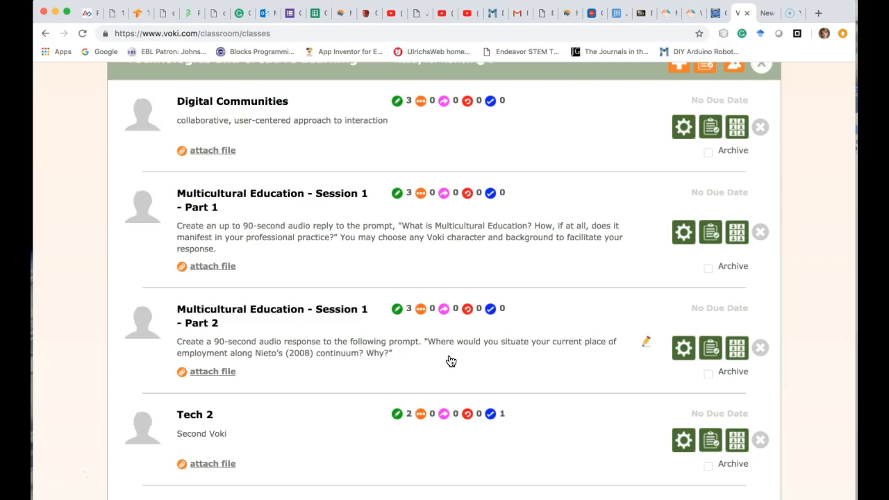
scroll(347, 242, "up", 5)
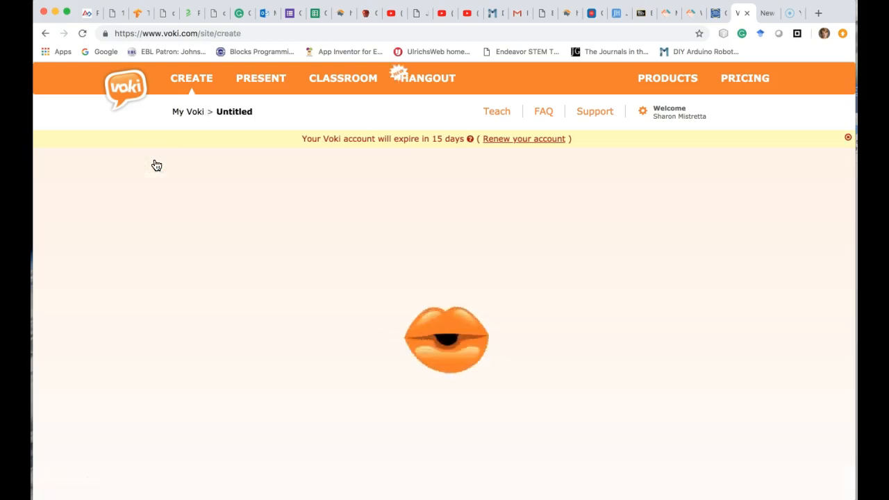
Dismiss the account expiry notice and choose the short-haired blonde woman from the full character collection
left_click(848, 138)
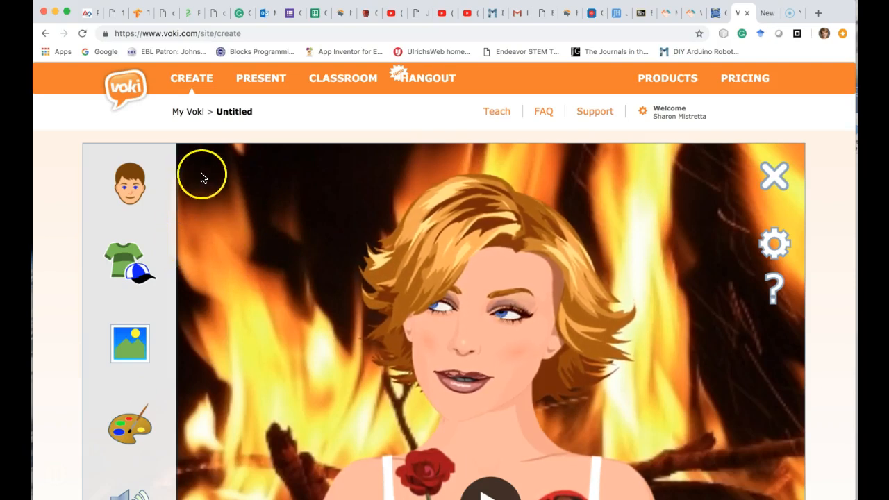
left_click(130, 190)
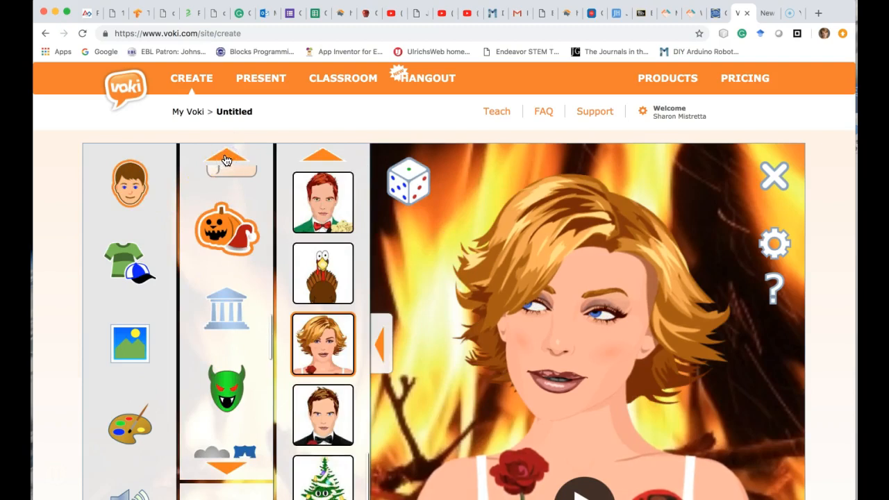
left_click(226, 158)
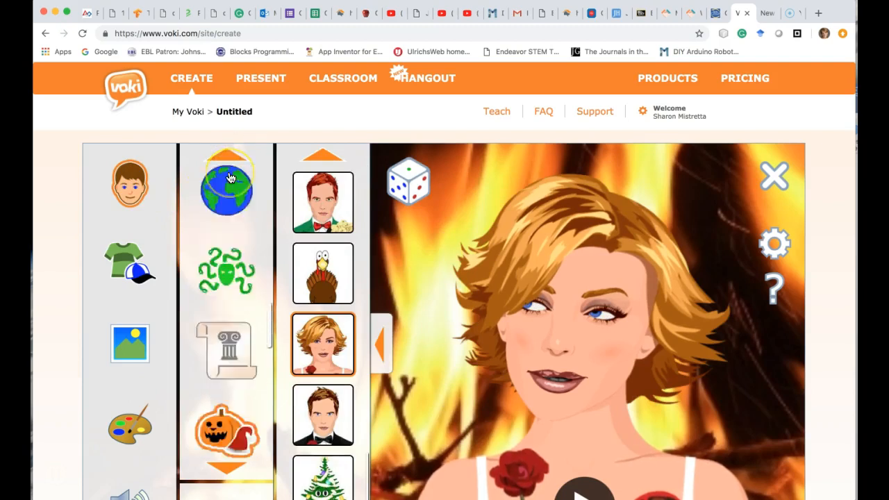
left_click(227, 211)
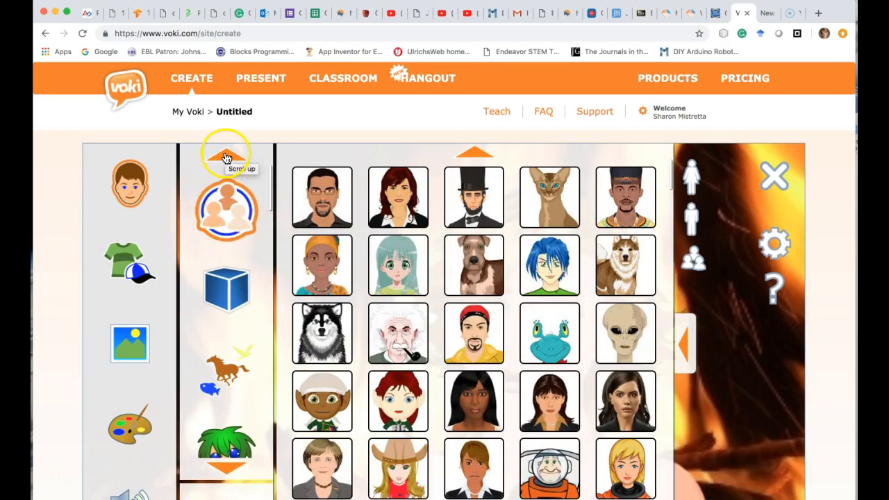
scroll(427, 337, "down", 5)
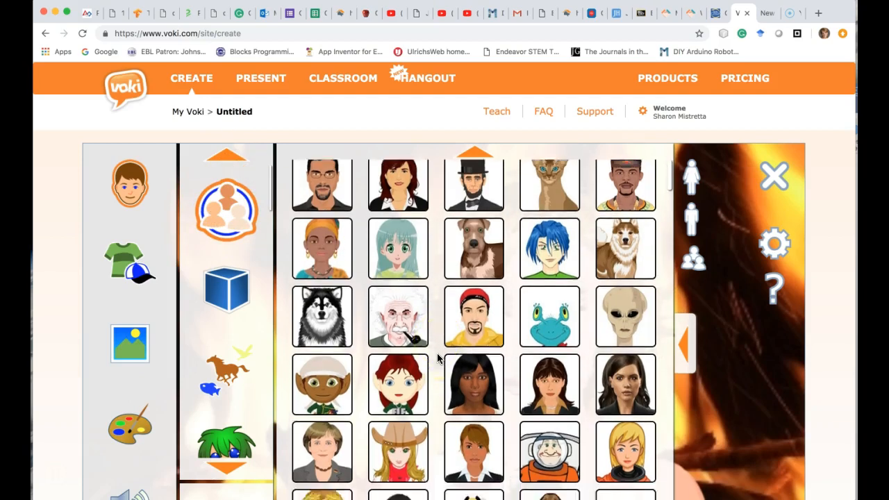
scroll(438, 358, "down", 18)
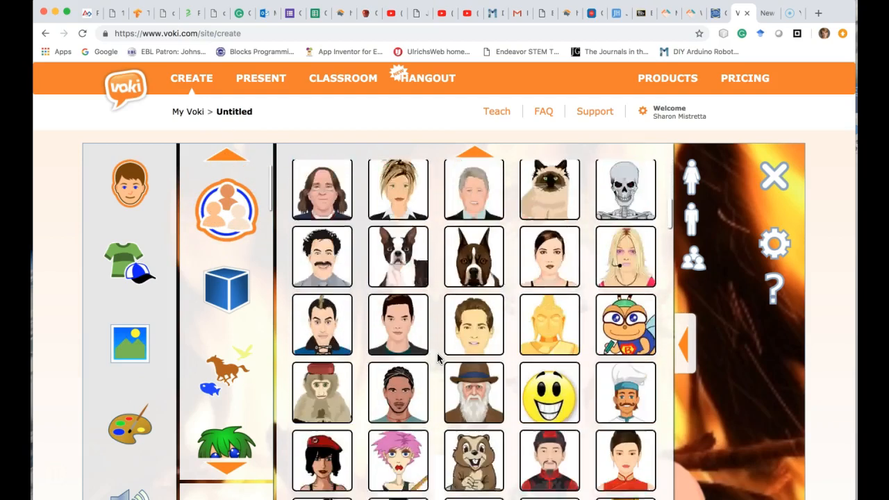
scroll(437, 358, "down", 2)
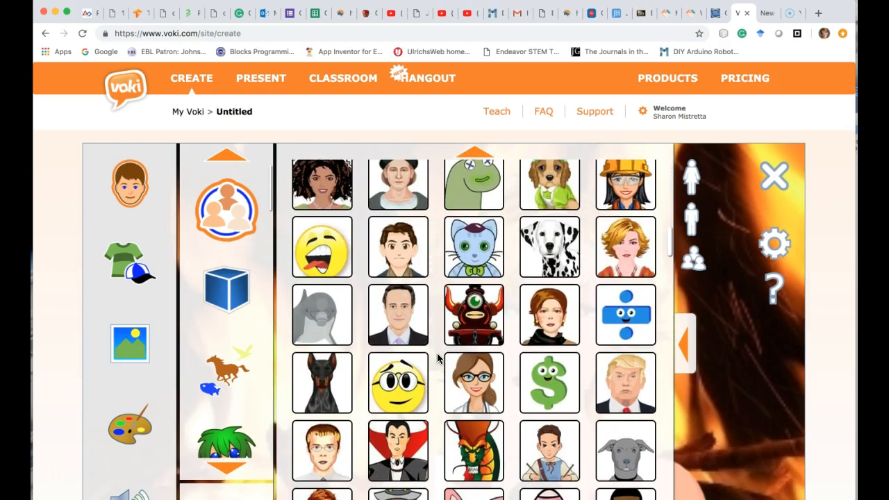
left_click(620, 244)
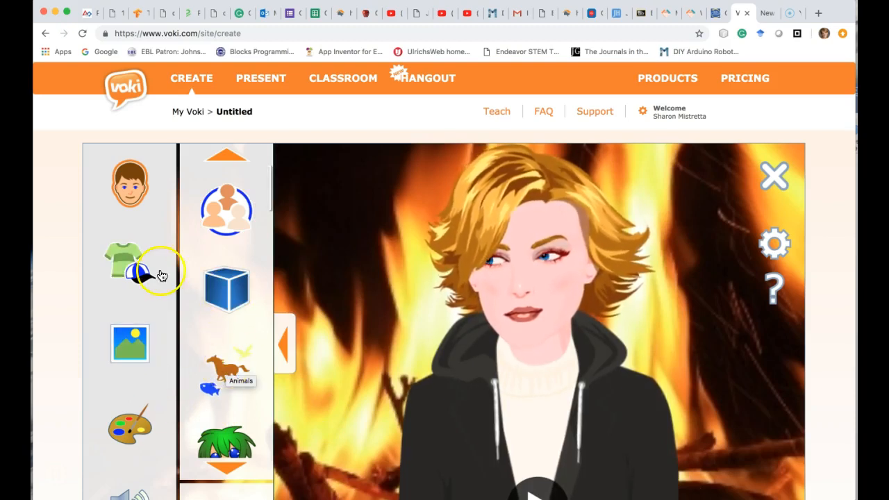
Dress the character in the formal black pinstripe jacket with the light purple shirt
left_click(119, 270)
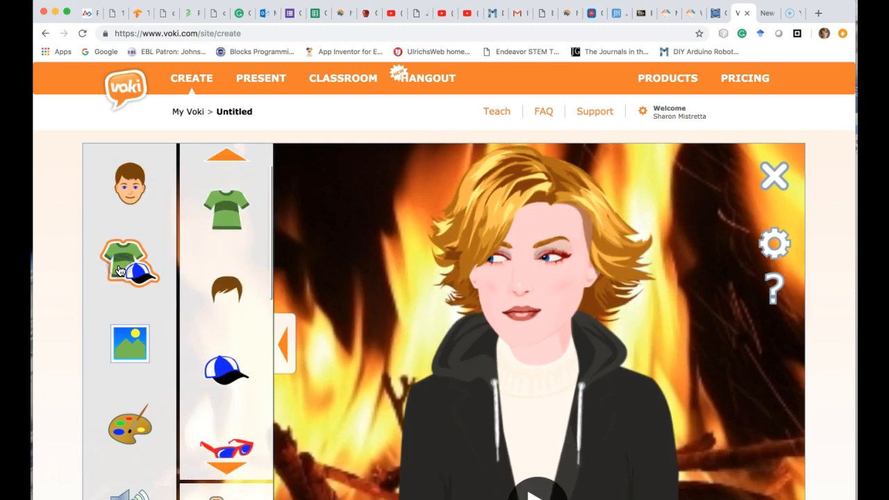
left_click(224, 210)
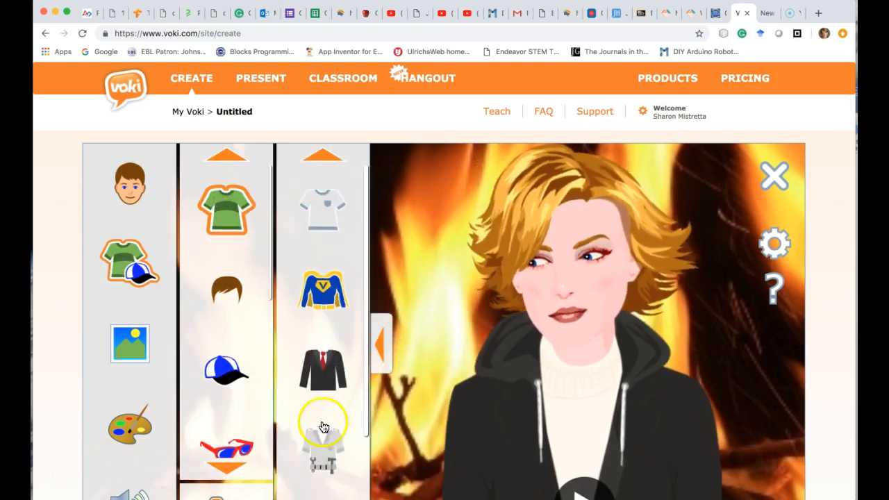
left_click(319, 375)
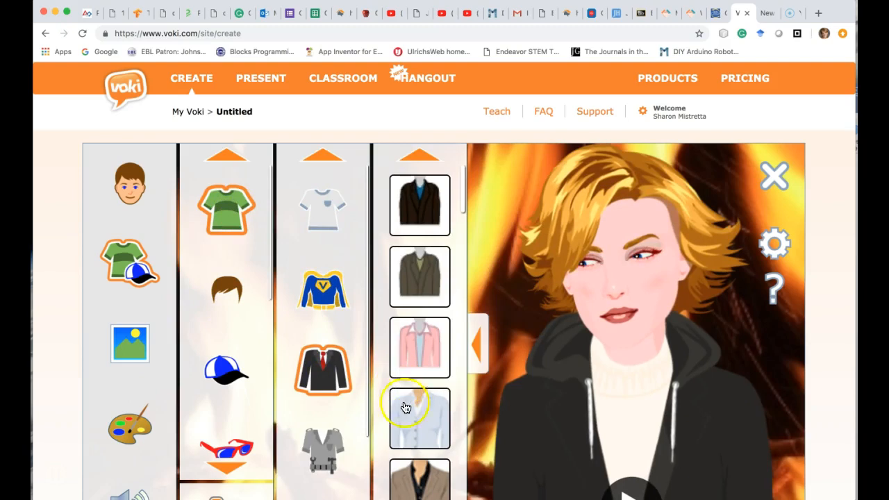
scroll(409, 426, "down", 8)
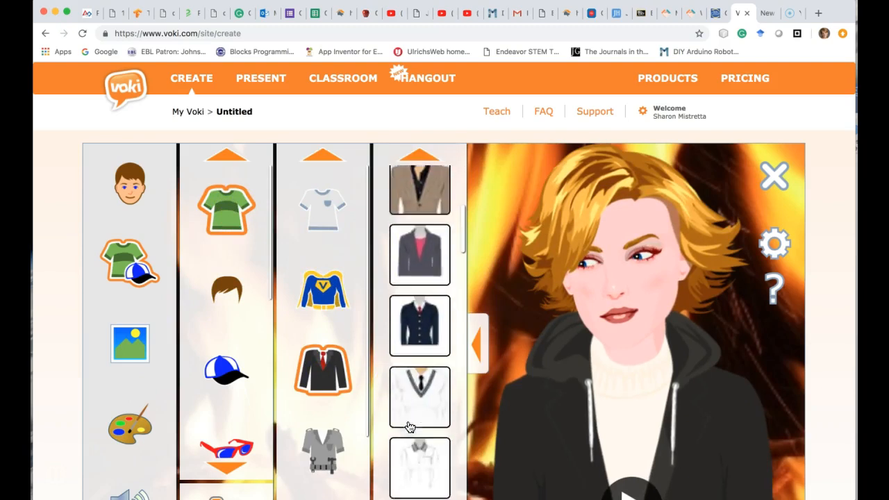
scroll(410, 426, "down", 10)
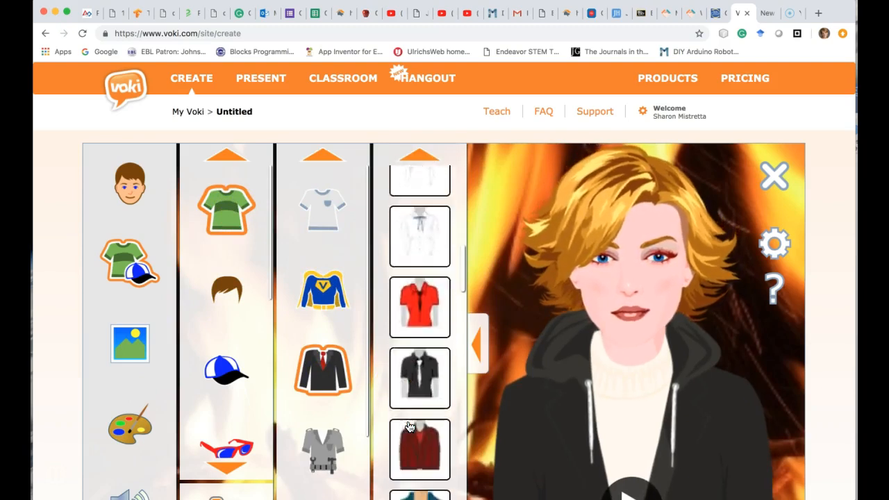
scroll(409, 426, "down", 3)
left_click(415, 375)
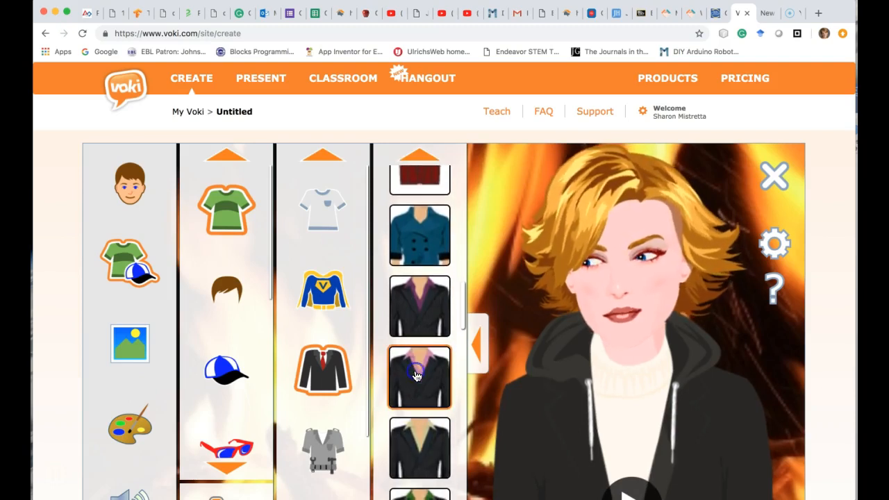
Look through the hair and hat options, and give the character thin-framed rectangular glasses
left_click(227, 290)
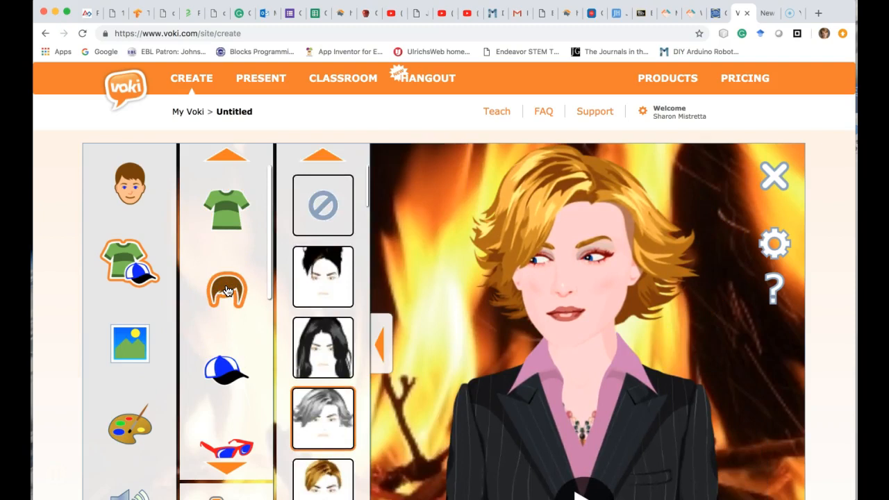
left_click(224, 372)
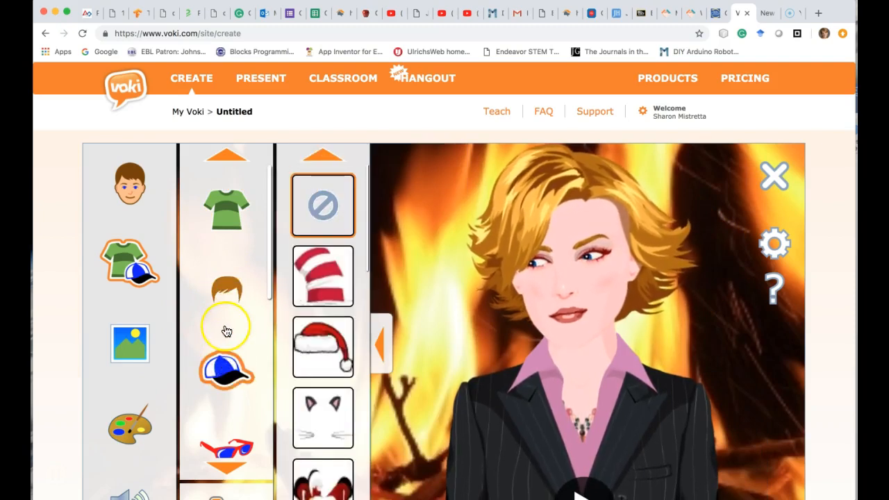
scroll(226, 331, "down", 3)
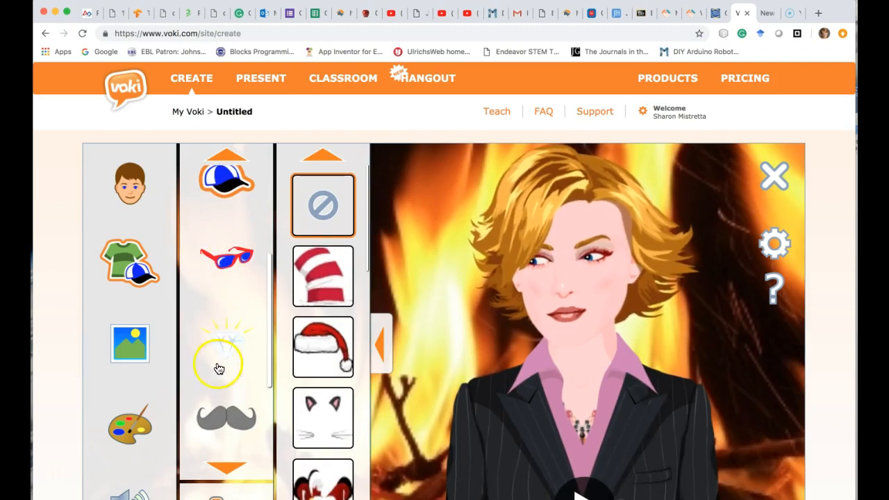
left_click(229, 271)
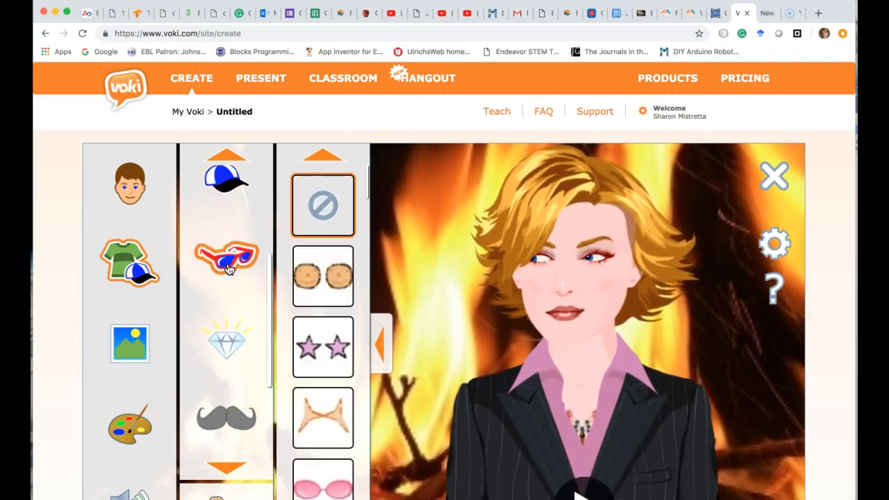
scroll(341, 422, "down", 10)
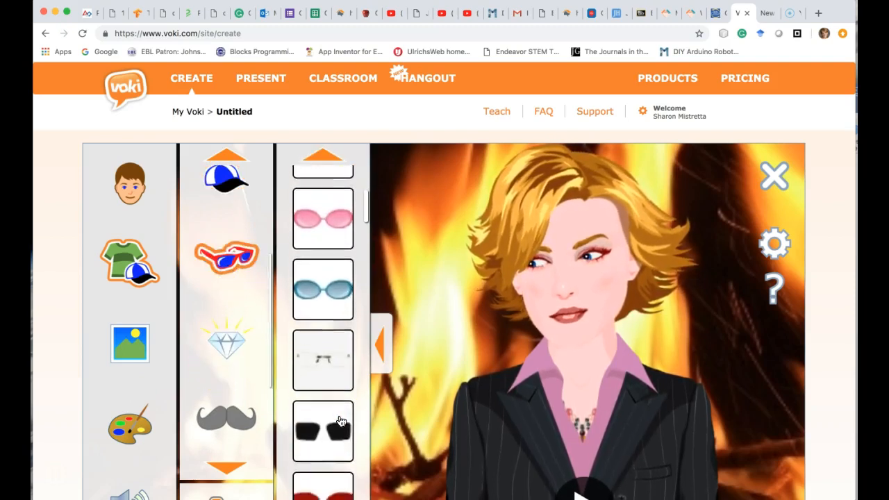
scroll(341, 421, "down", 5)
left_click(332, 394)
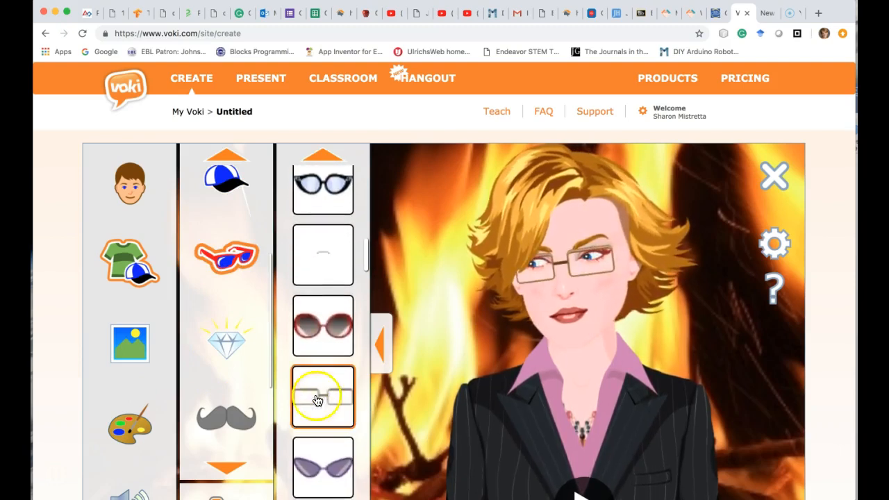
Replace the character's necklace with the white pearl one and look over the remaining accessory categories
left_click(228, 349)
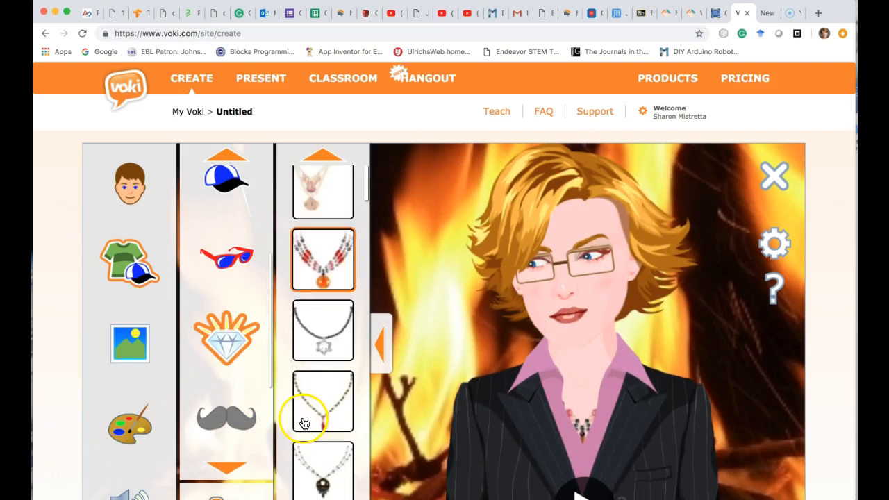
scroll(323, 431, "down", 5)
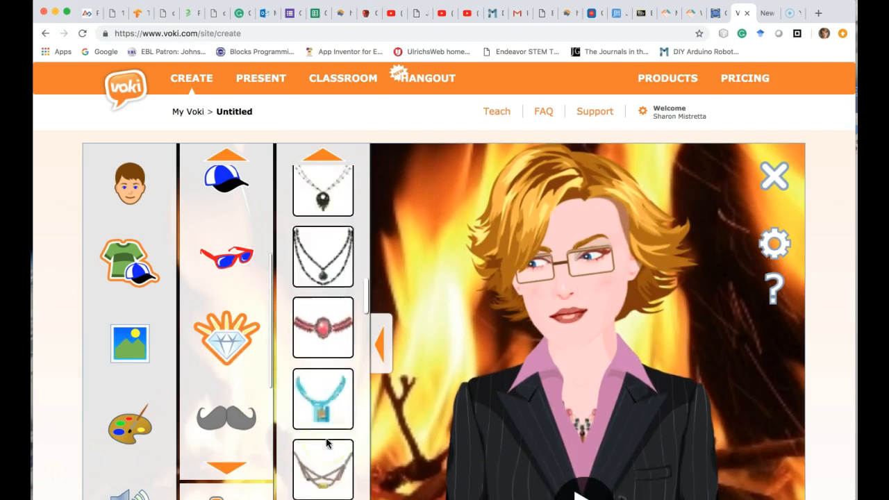
scroll(326, 443, "down", 2)
left_click(323, 358)
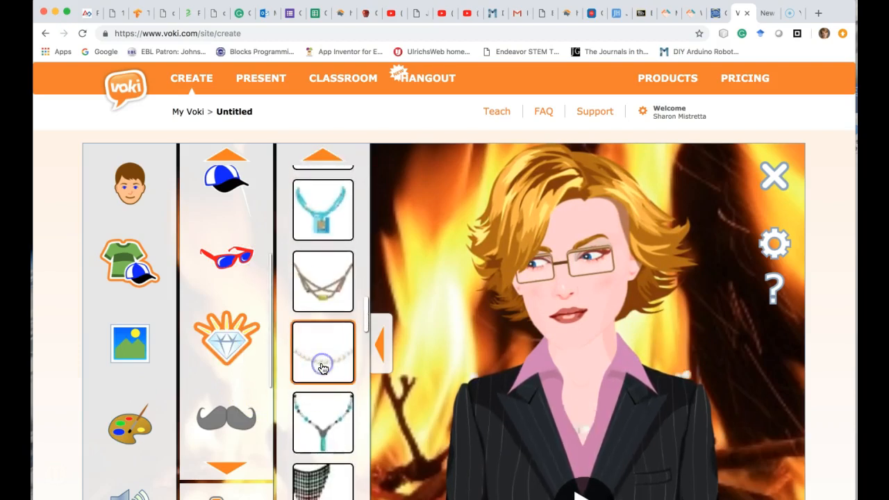
left_click(237, 400)
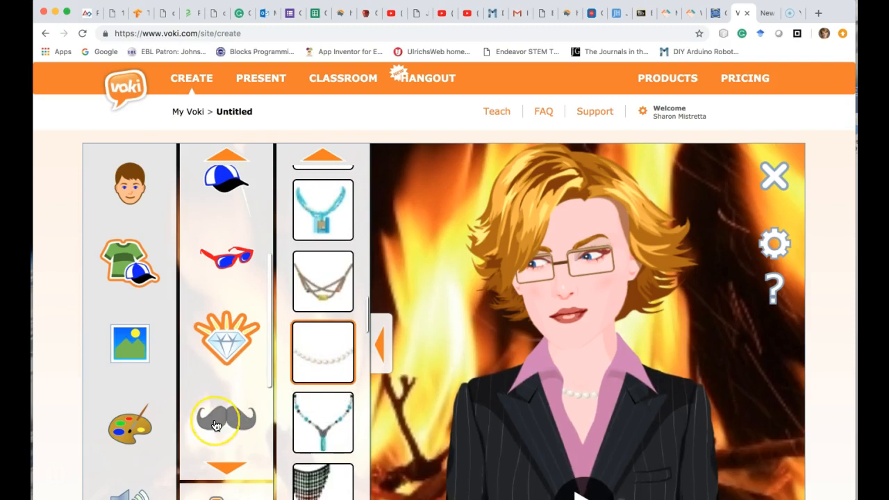
scroll(215, 417, "down", 3)
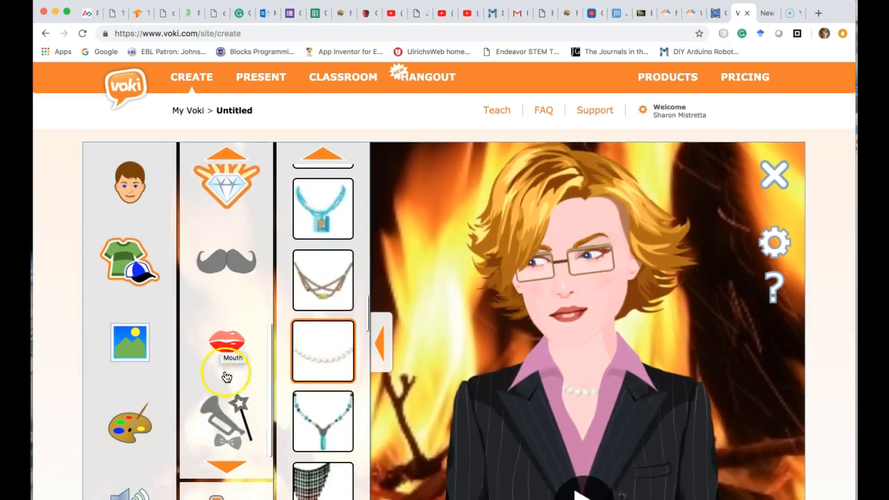
scroll(225, 381, "down", 1)
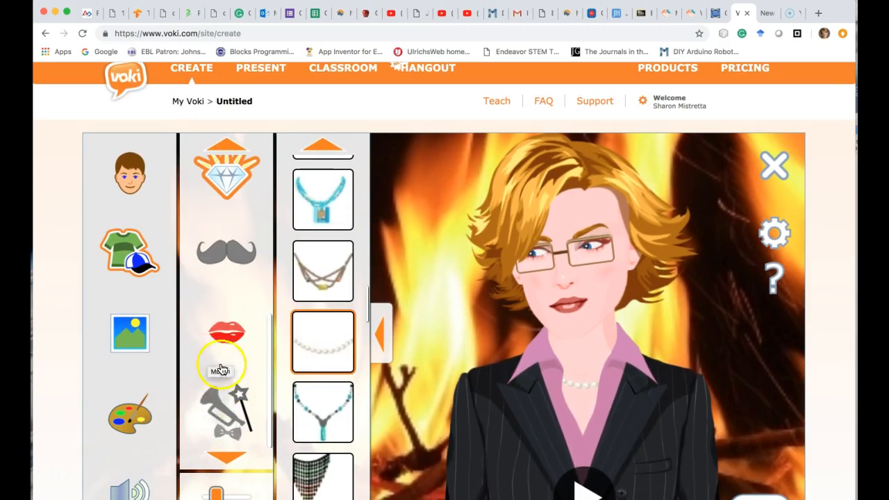
Replace the fire background with the school classroom scene that has desks and a whiteboard
left_click(127, 334)
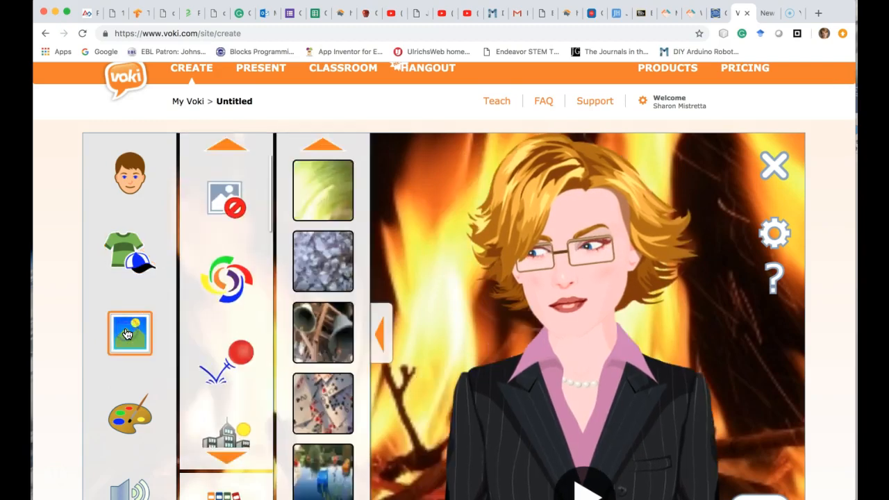
left_click(225, 327)
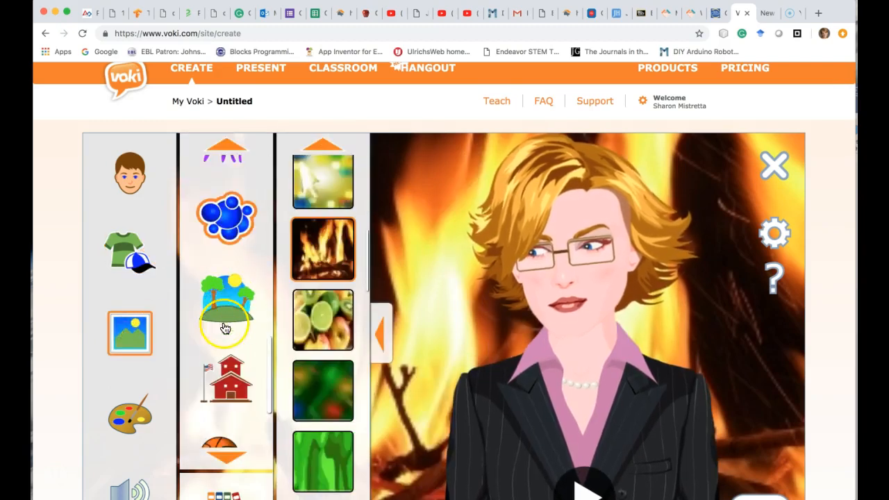
left_click(229, 379)
left_click(308, 210)
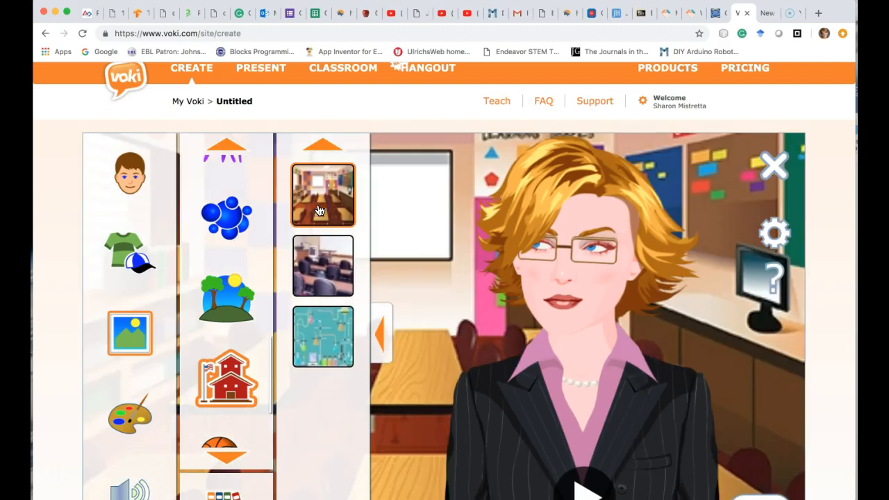
Look over the color settings for the character's mouth, eyes, skin, hair and make-up, and close them
left_click(134, 415)
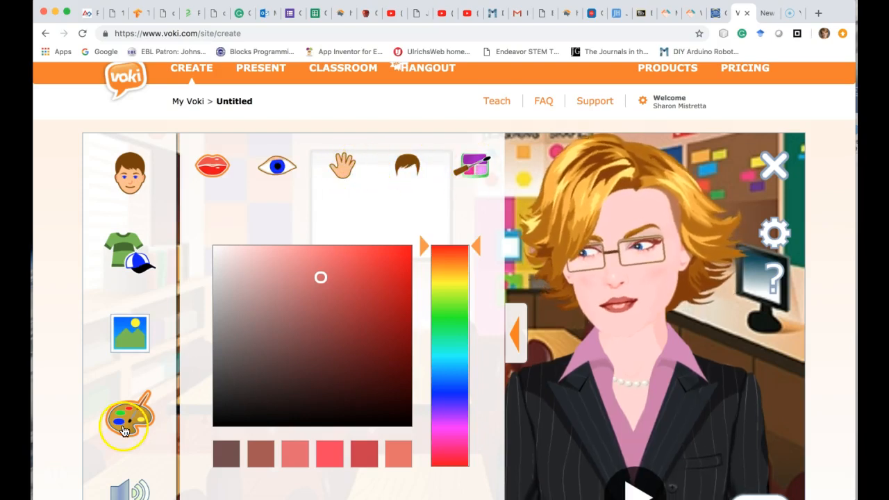
scroll(123, 424, "down", 2)
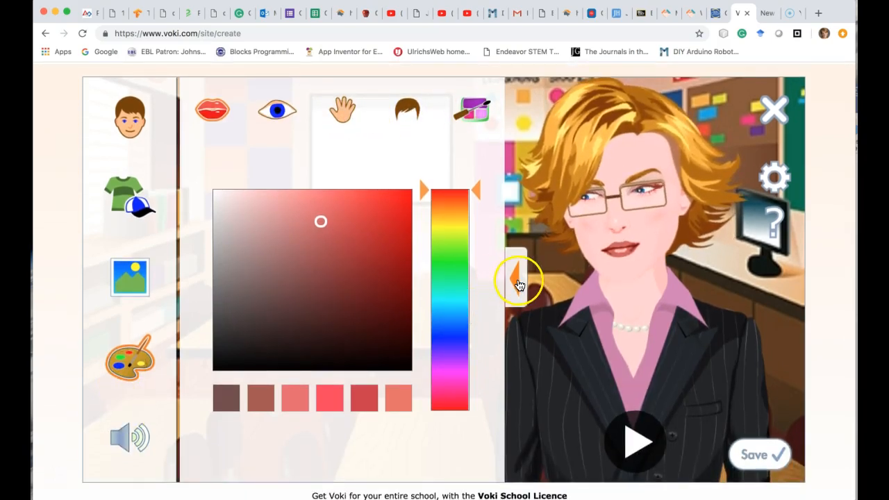
left_click(515, 278)
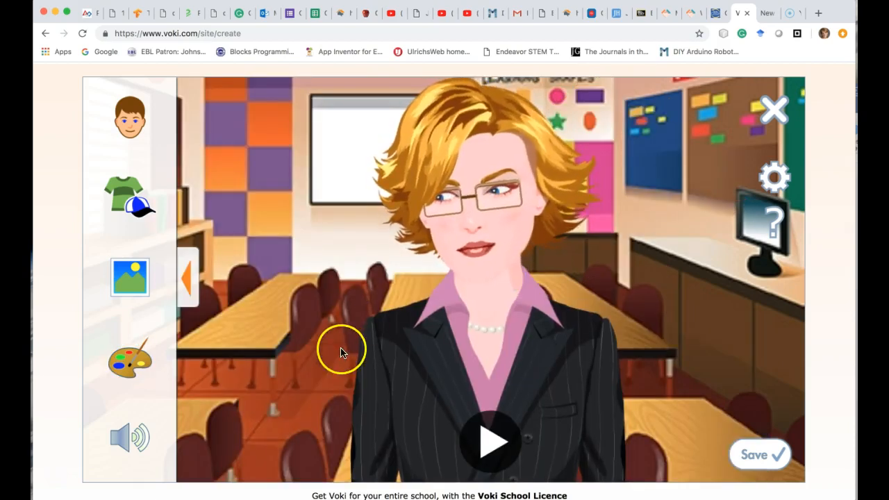
Open the character's voice options, look at the microphone recording option, and return to text-to-speech message entry
left_click(125, 443)
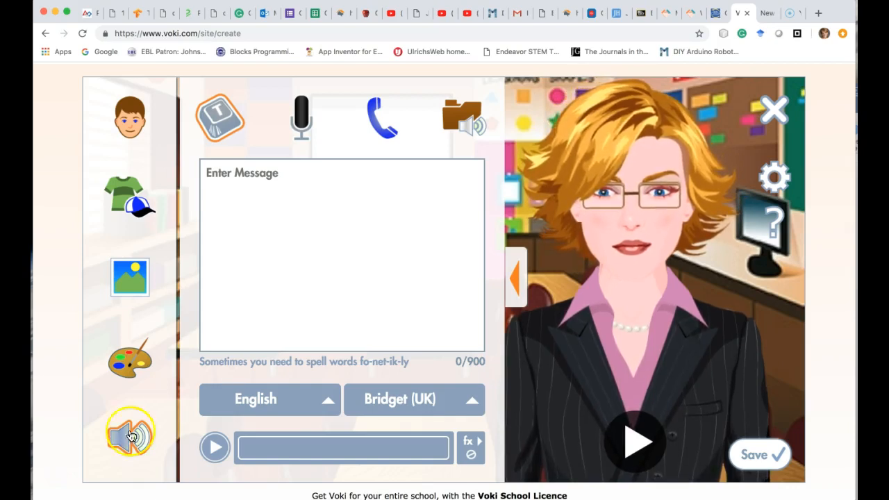
left_click(300, 122)
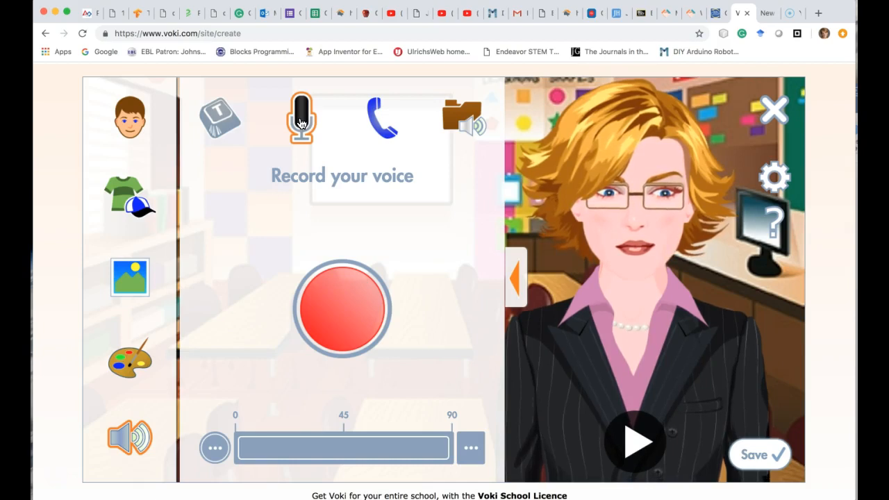
left_click(220, 125)
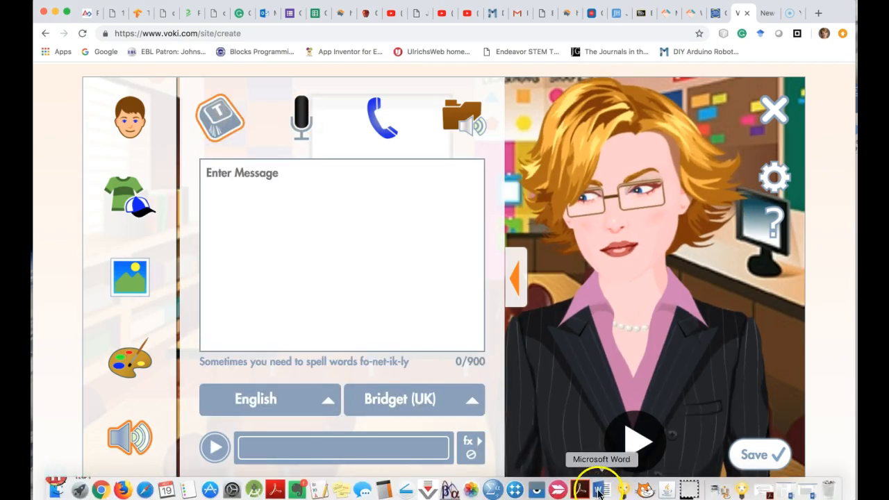
Switch to the Word document "Multicultural Education – Session 1 – Padlet" and copy the two response paragraphs above the references
left_click(600, 486)
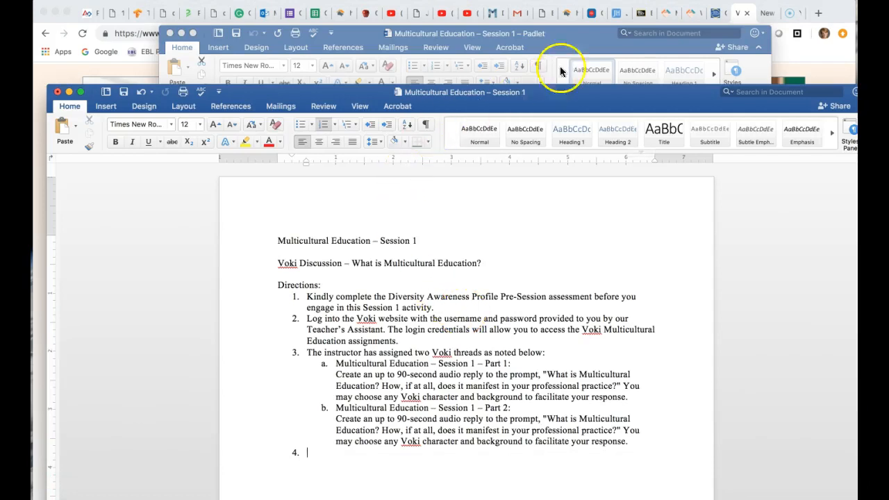
left_click(568, 47)
left_click(408, 356)
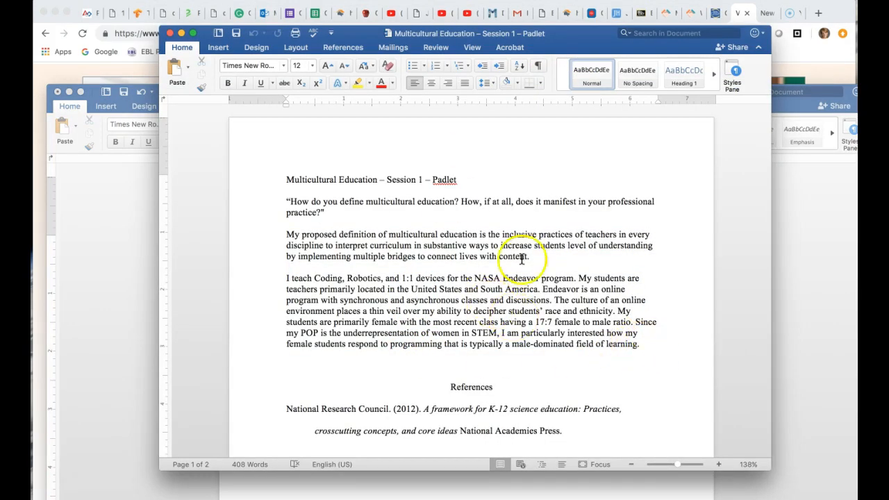
left_click_drag(644, 345, 285, 236)
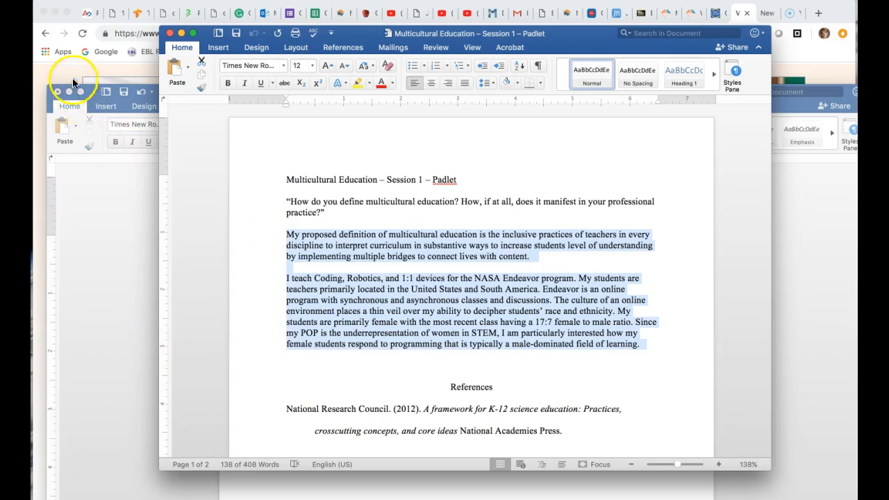
Return to Voki in the browser, stay on the creation page, and paste the copied paragraphs as the message
left_click(78, 58)
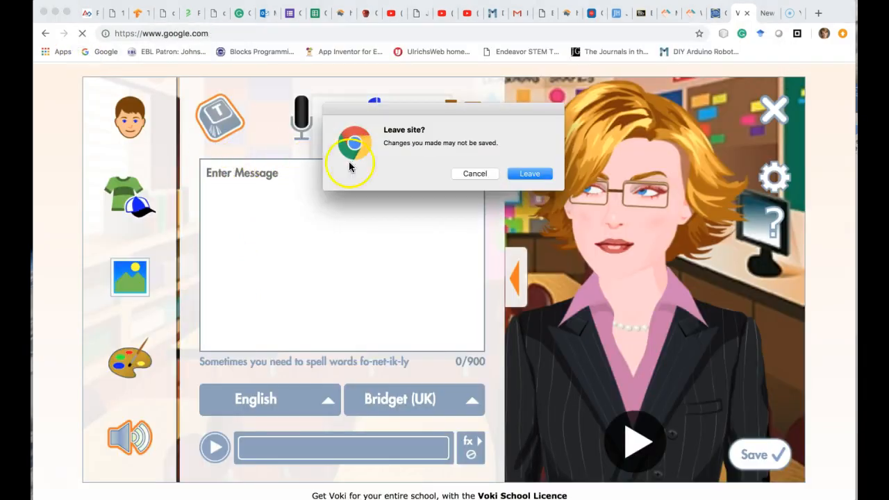
left_click(470, 175)
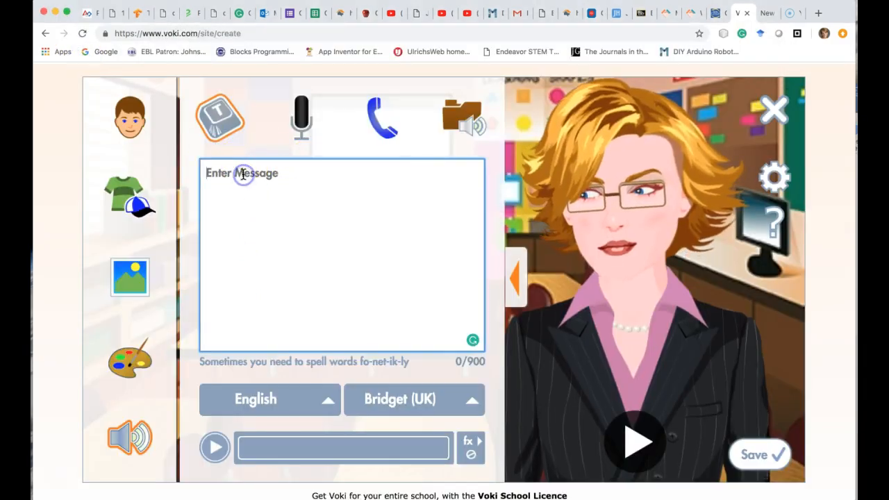
left_click(243, 175)
key("super+v")
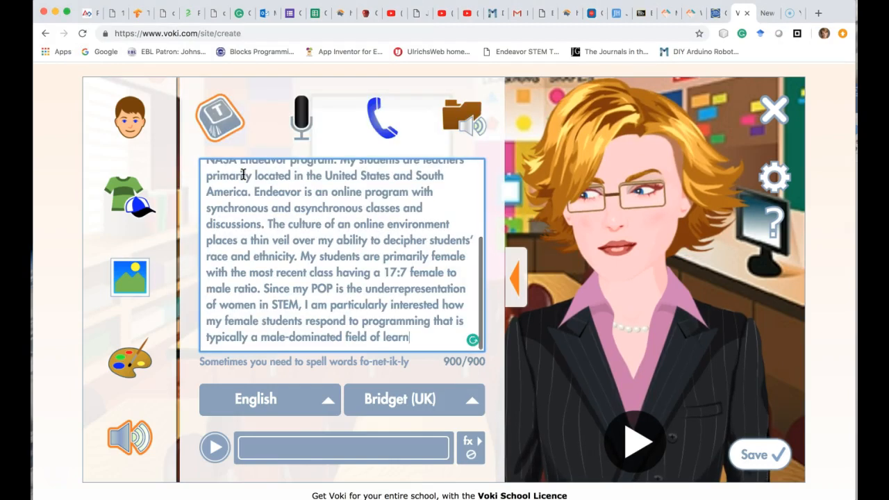
Remove the blank line between the message's two paragraphs and the word "the" before "inclusive practices"
scroll(355, 243, "up", 5)
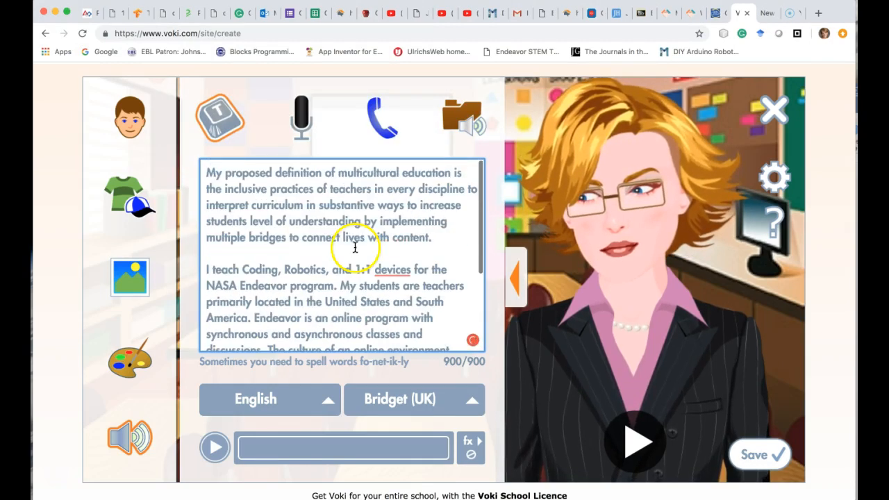
left_click(209, 252)
key("BackSpace")
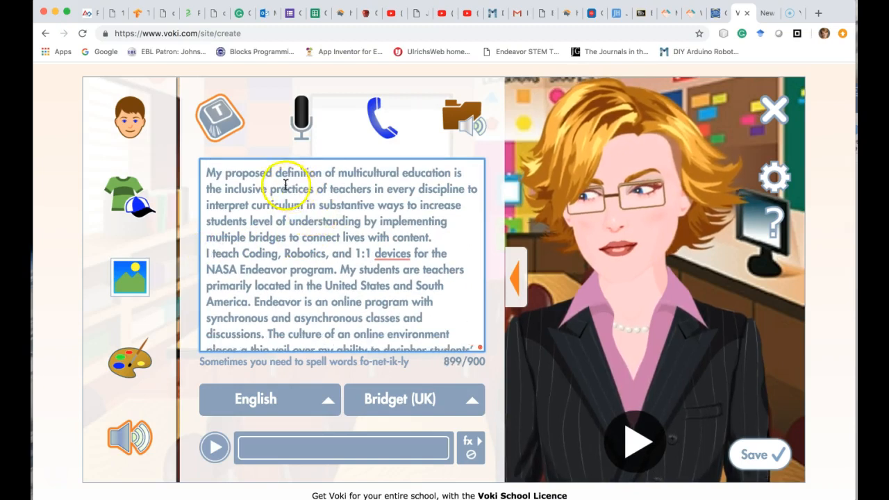
double_click(212, 189)
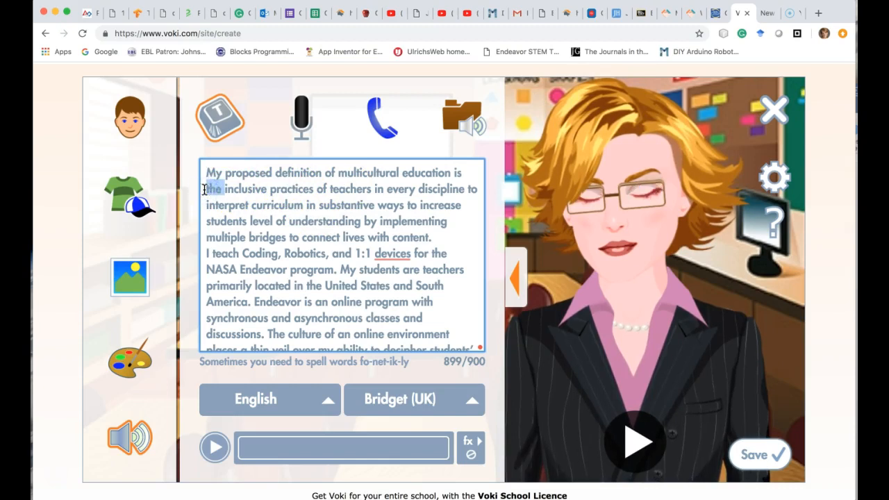
key("BackSpace")
Complete the message's last word as "learning." and correct "interested how" to "interested in how"
scroll(426, 298, "down", 5)
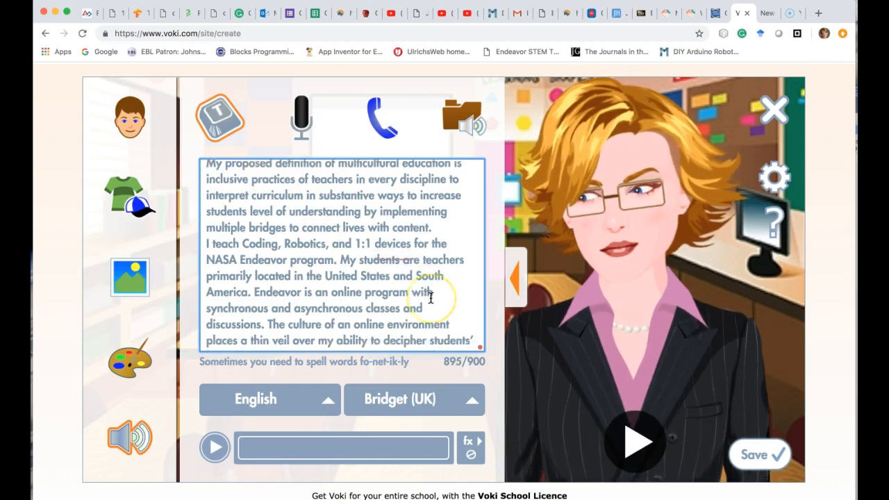
left_click(410, 339)
type("ing.")
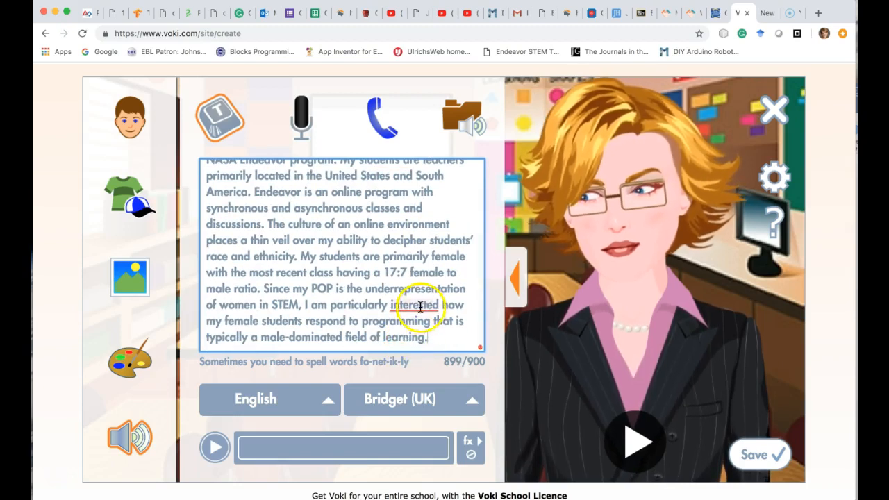
mouse_move(418, 306)
left_click(432, 341)
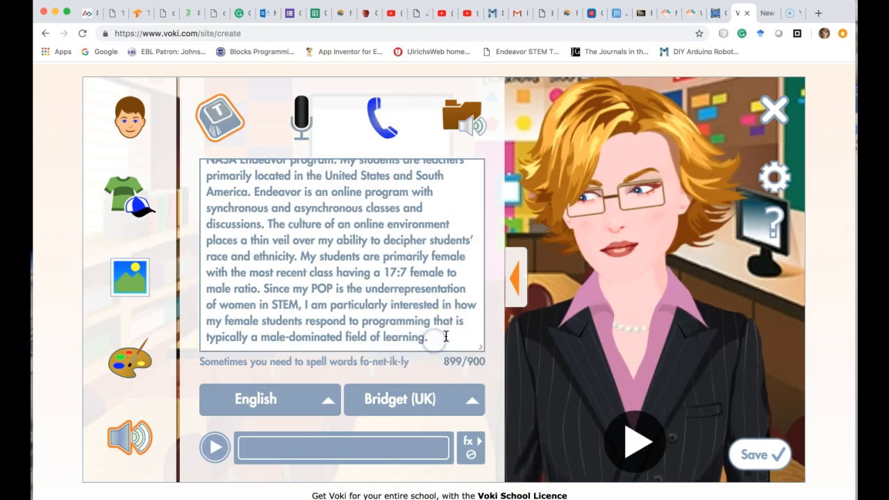
left_click(440, 335)
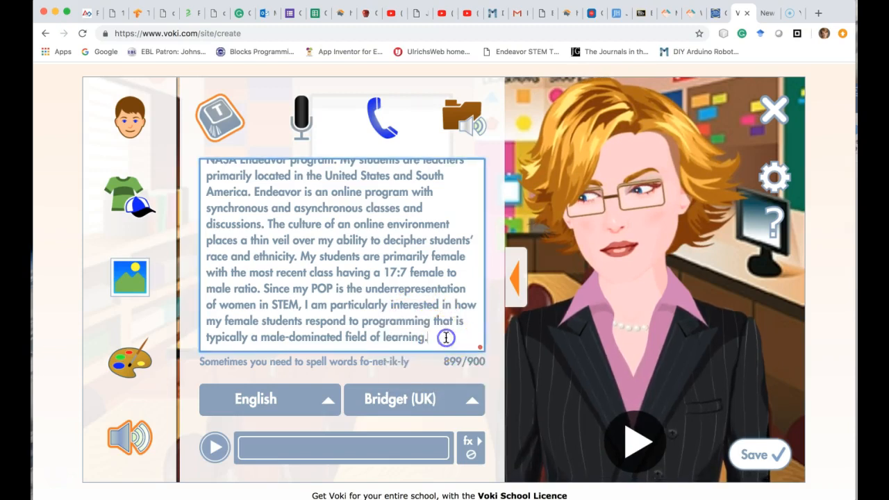
Replace the word "devices" after "1:1" in the second paragraph with "Devic"
scroll(400, 261, "up", 3)
scroll(400, 262, "up", 2)
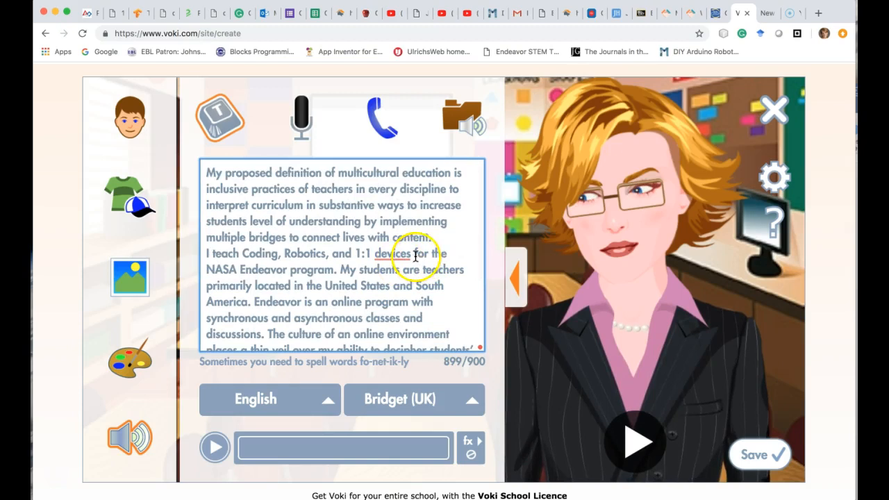
key("BackSpace")
key("BackSpace")
key("BackSpace")
key("BackSpace")
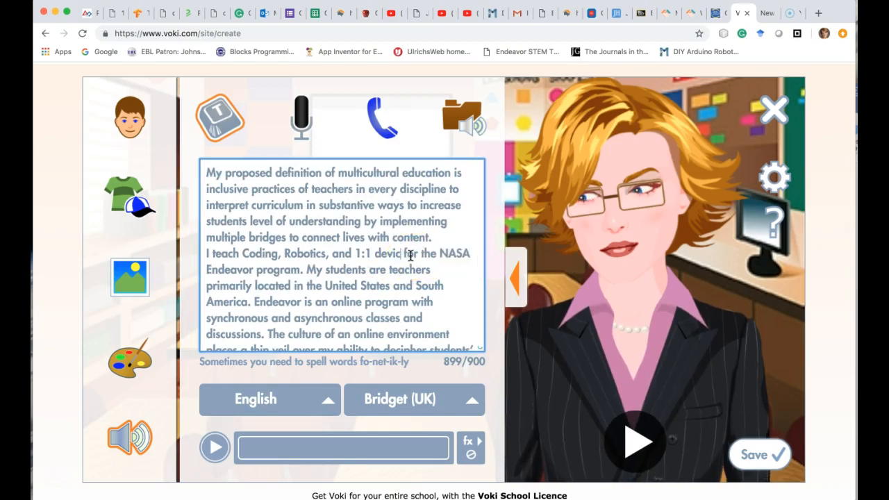
key("BackSpace")
key("BackSpace")
key("BackSpace")
key("BackSpace")
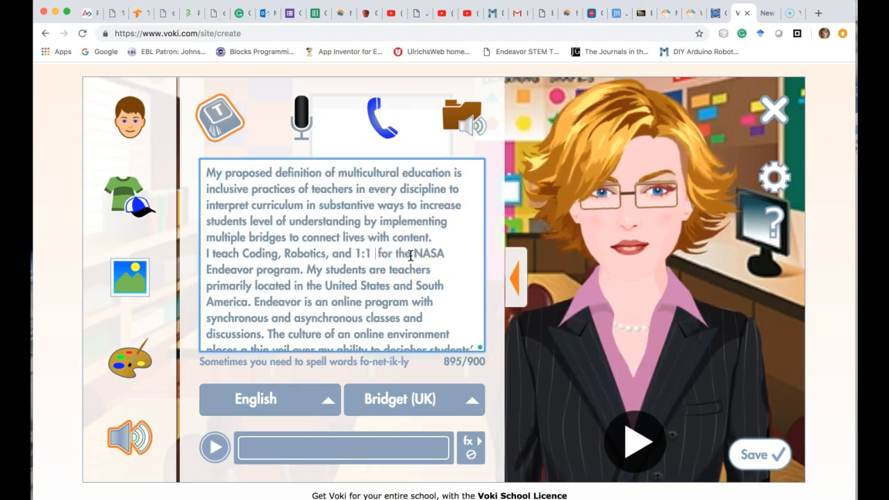
type("Devic")
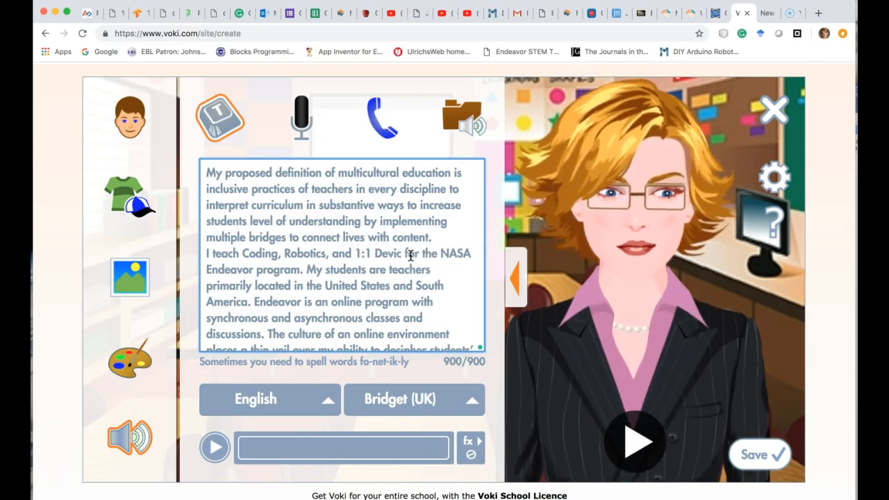
Delete "the" before "NASA" to free up characters, and complete the word after "1:1" as "Device"
double_click(376, 253)
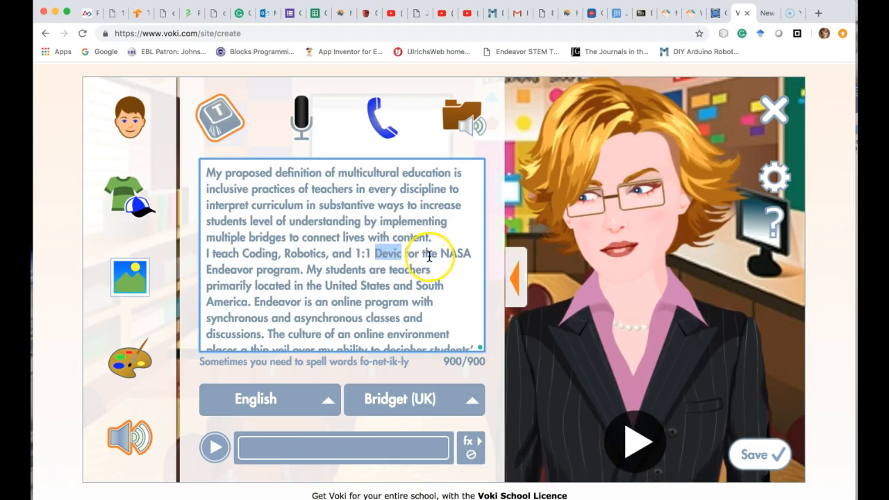
left_click_drag(437, 254, 424, 254)
key("BackSpace")
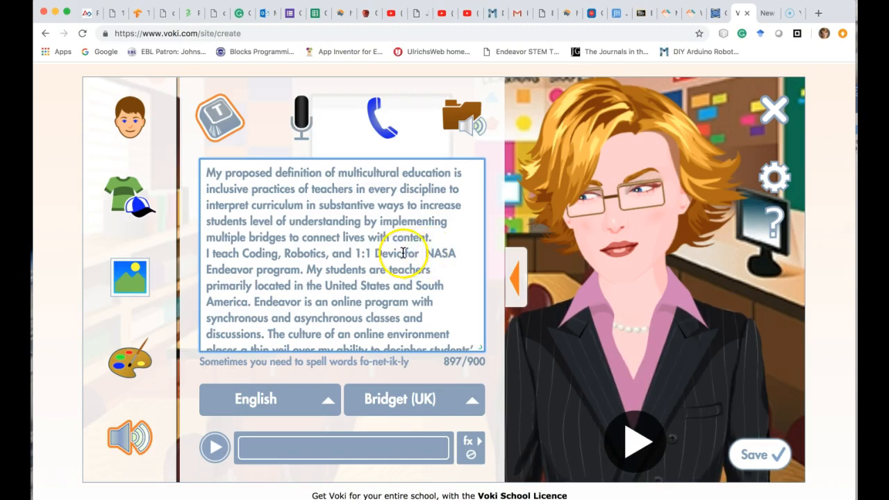
type("e")
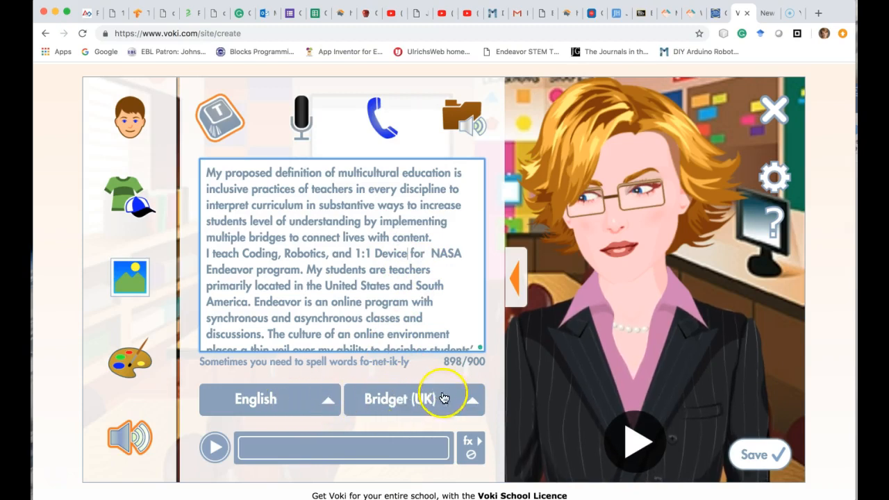
Set the speech to English with the Julie (US) voice, and follow the message text while it plays
left_click(329, 405)
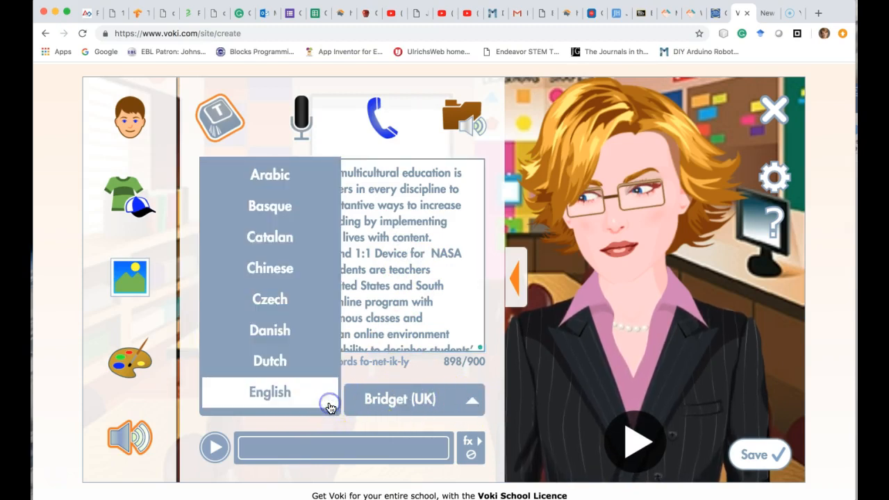
left_click(323, 405)
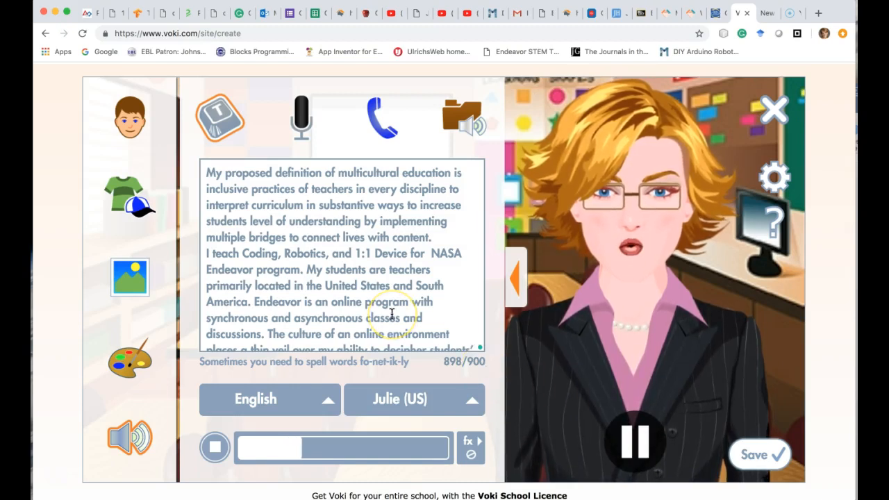
scroll(393, 314, "down", 3)
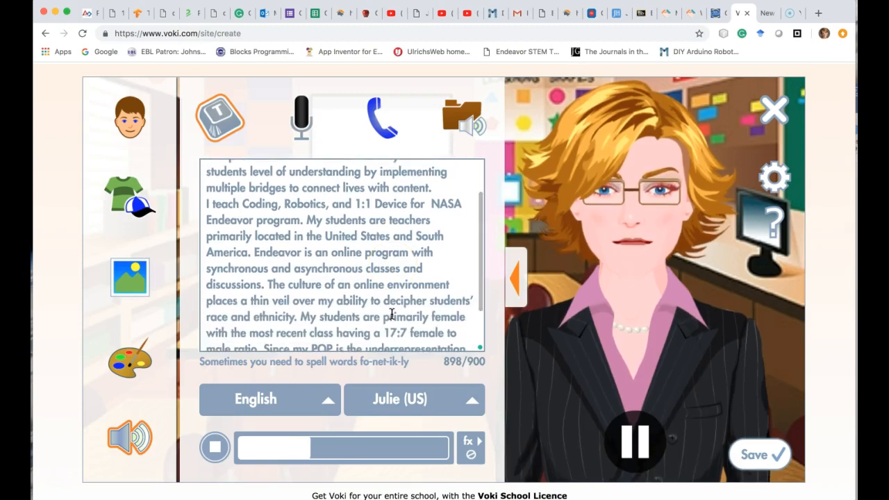
scroll(392, 314, "down", 2)
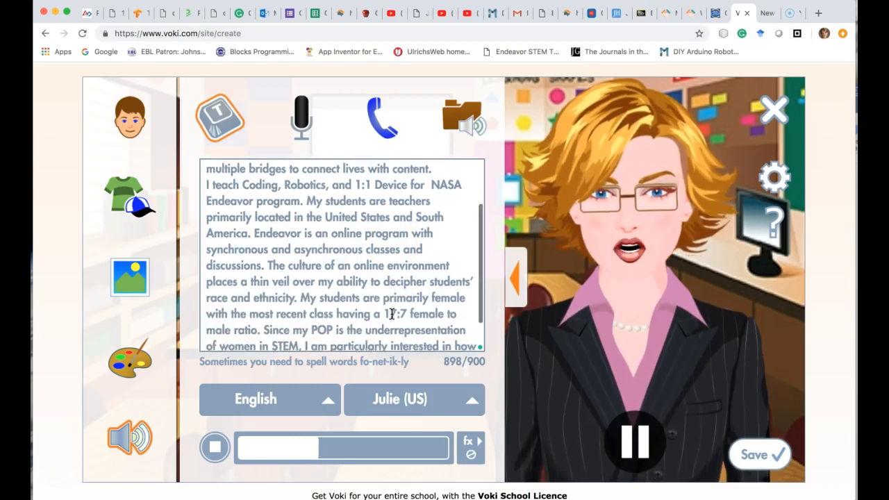
scroll(392, 313, "down", 1)
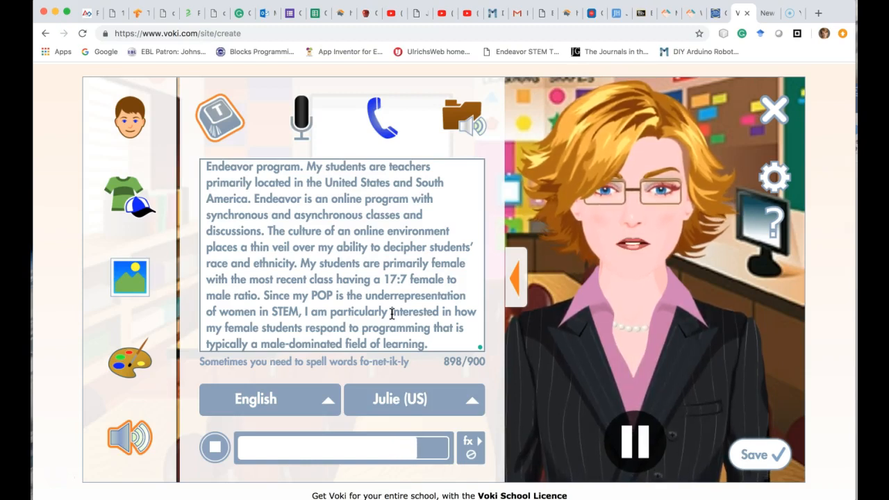
scroll(360, 313, "down", 1)
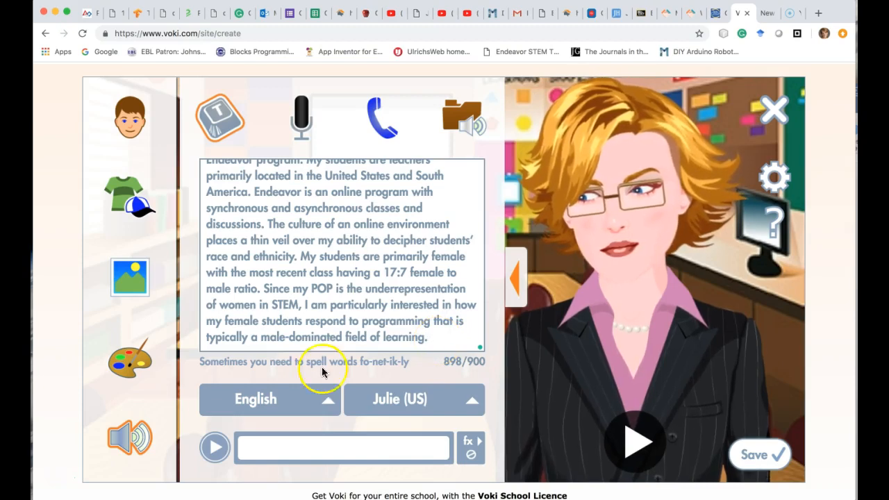
Save the Voki under a character name made of the owner's surname followed by "ME - Session 1 - Part 1"
left_click(750, 455)
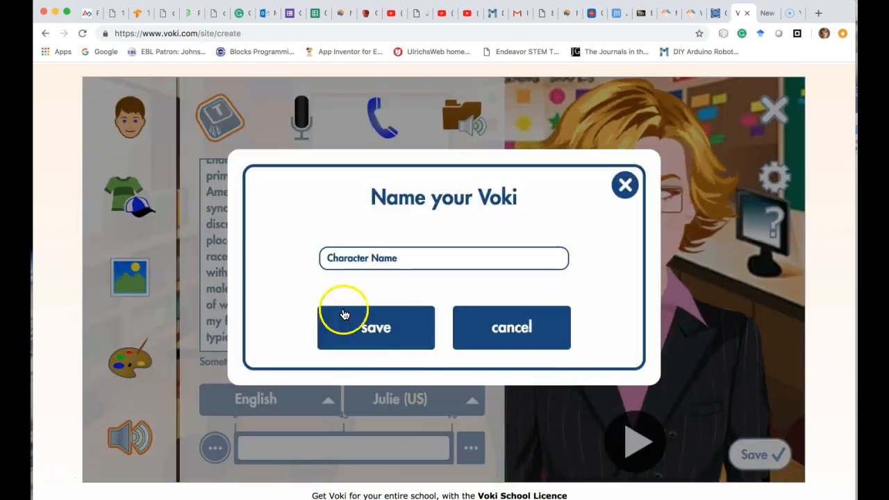
left_click(337, 258)
type("Mi")
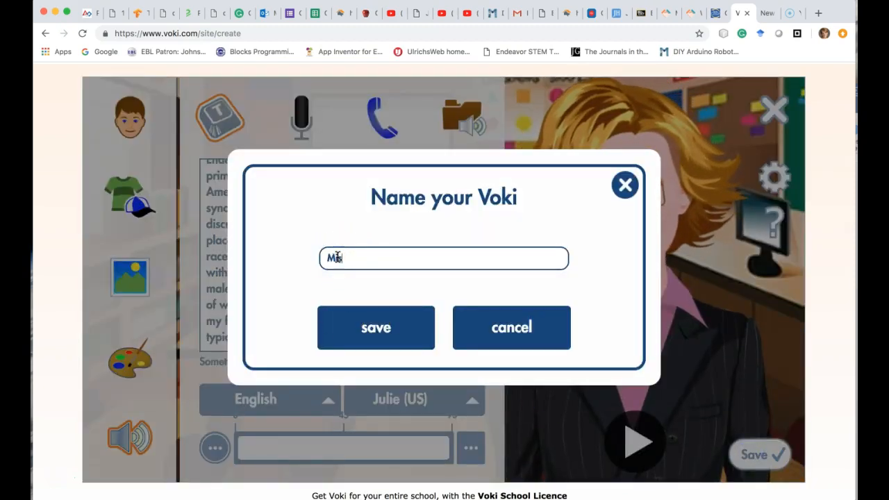
type("stretta ME")
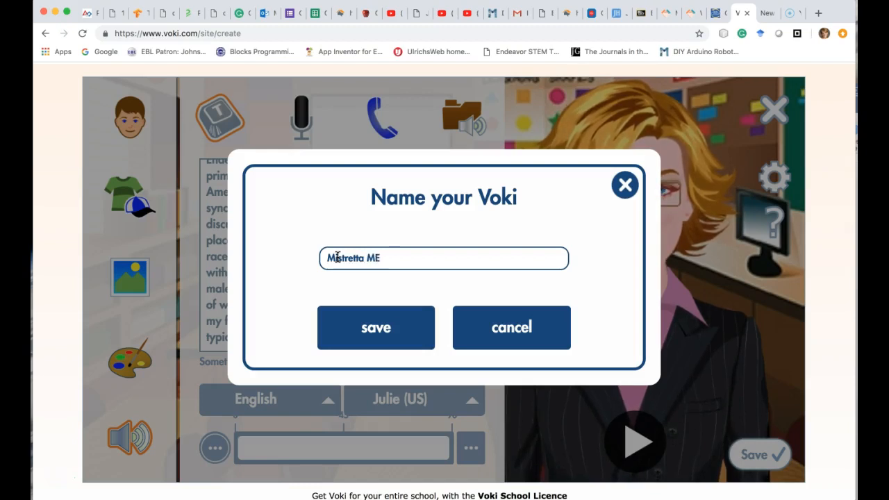
type("se")
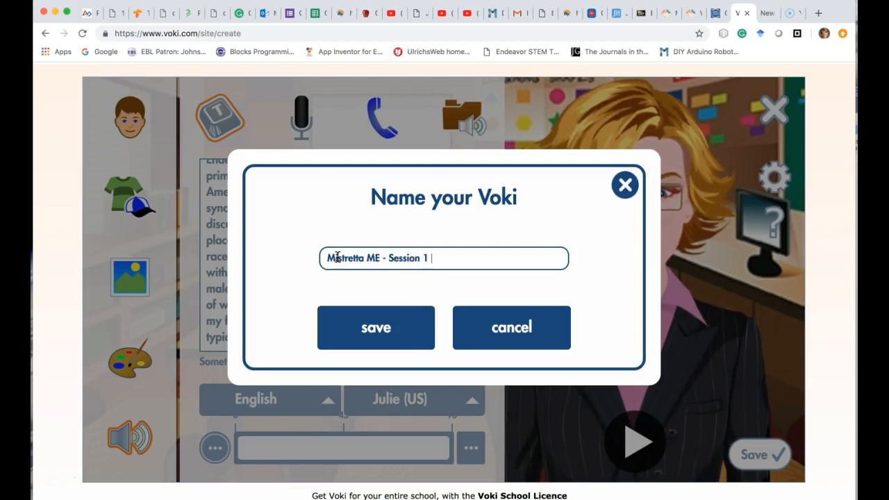
type("1")
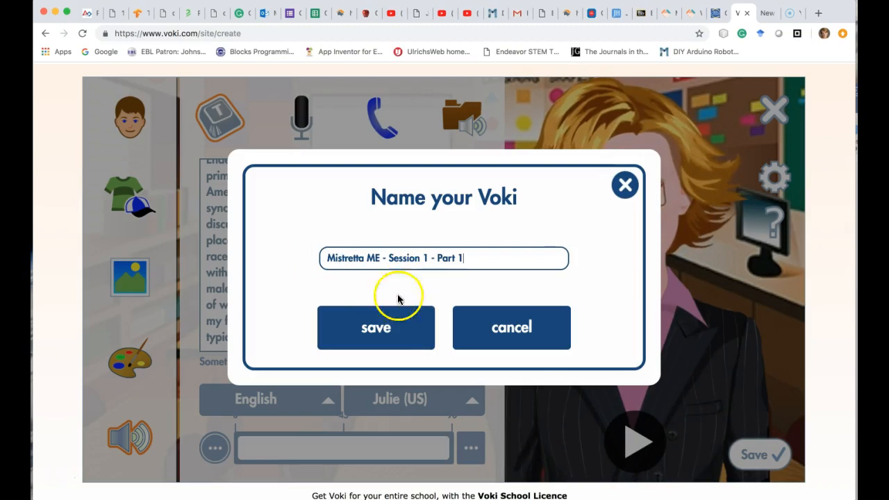
left_click(385, 334)
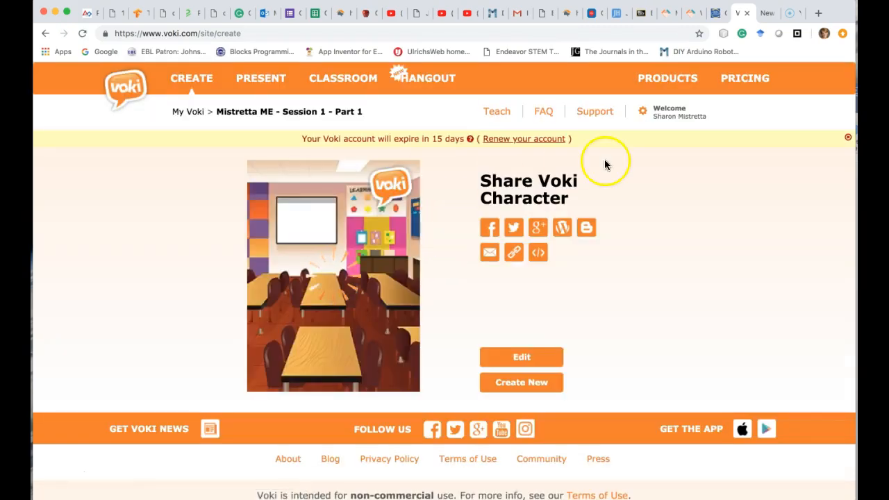
Dismiss the account expiry notice and copy the short URL of the saved Voki character
left_click(848, 137)
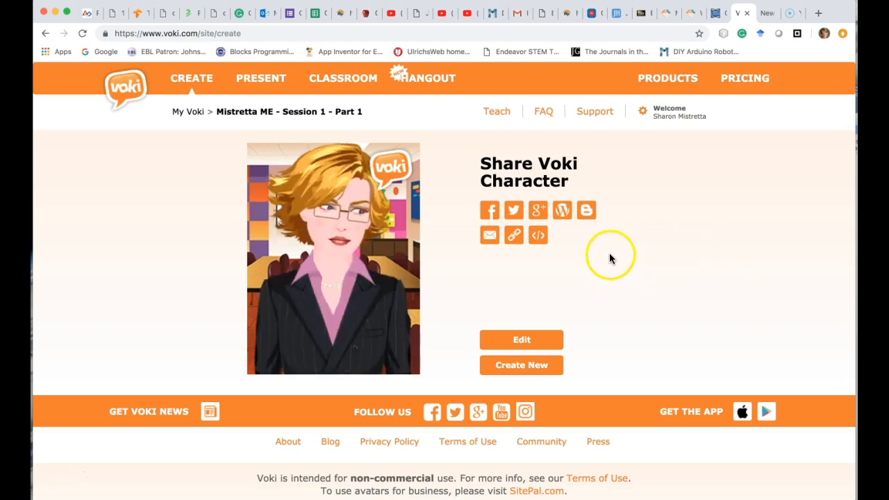
left_click(513, 240)
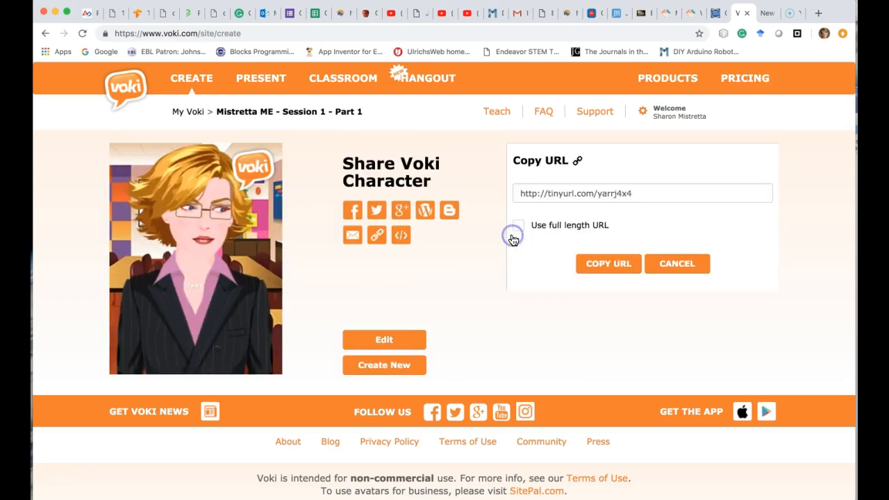
left_click(614, 265)
left_click(615, 268)
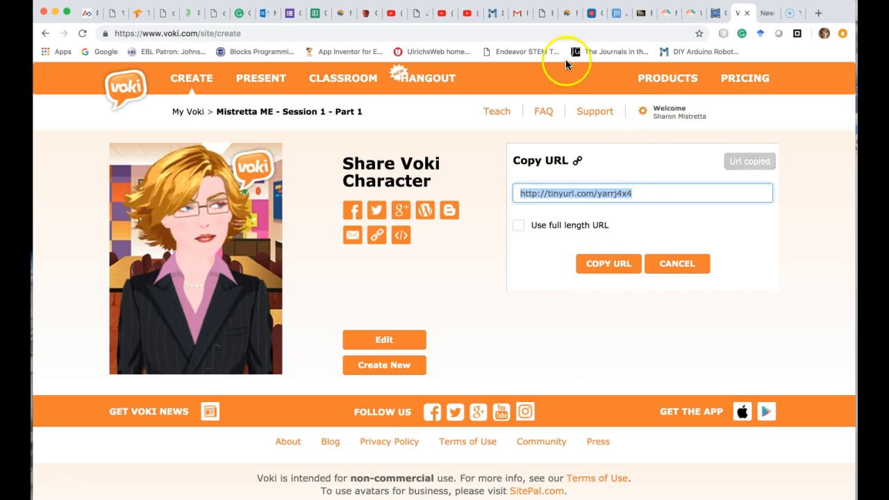
Switch to Blackboard and open the "Team 1 - Reflection # 5 - Online Communities" thread in the Technologies and Creative Learning course's Session 5 forum
left_click(639, 13)
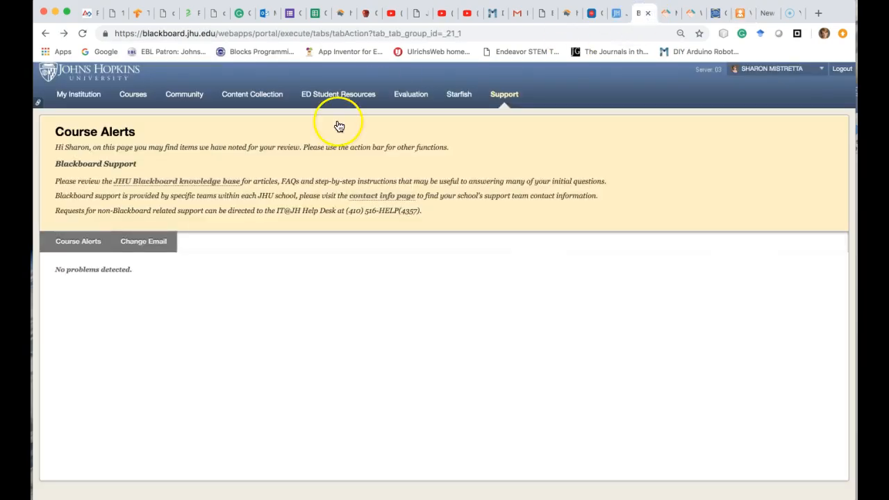
left_click(135, 96)
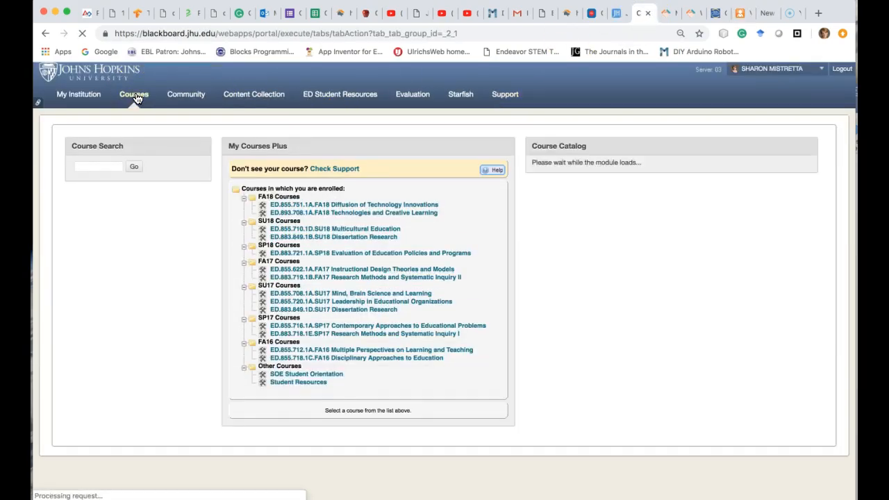
left_click(351, 214)
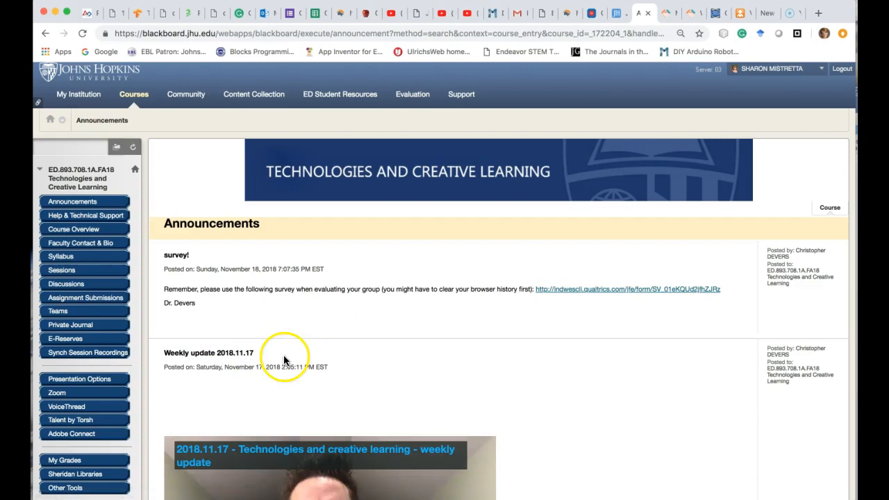
left_click(64, 286)
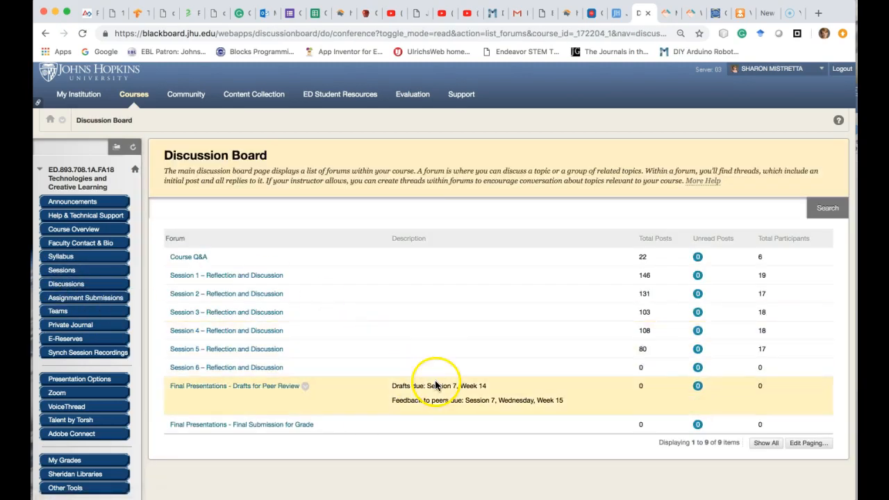
left_click(219, 351)
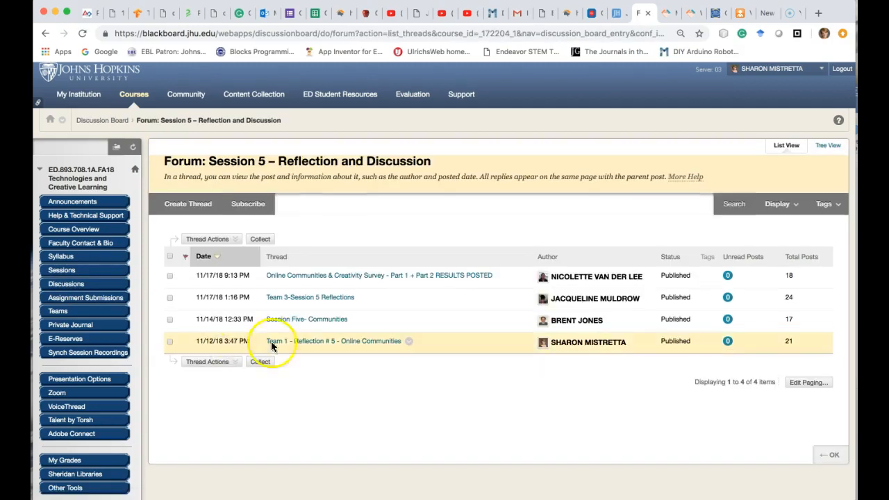
left_click(309, 341)
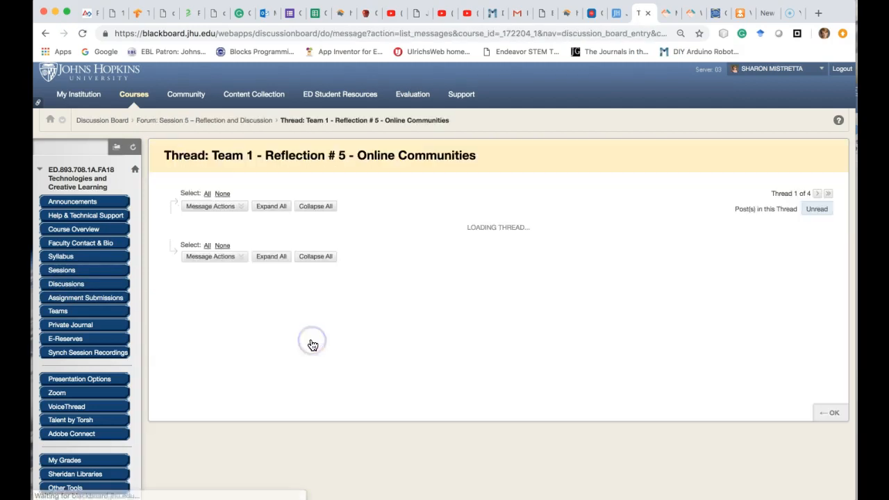
Open the thread's first post for editing and paste the copied Voki URL on a new line after the last reference
scroll(380, 327, "down", 5)
scroll(382, 323, "down", 3)
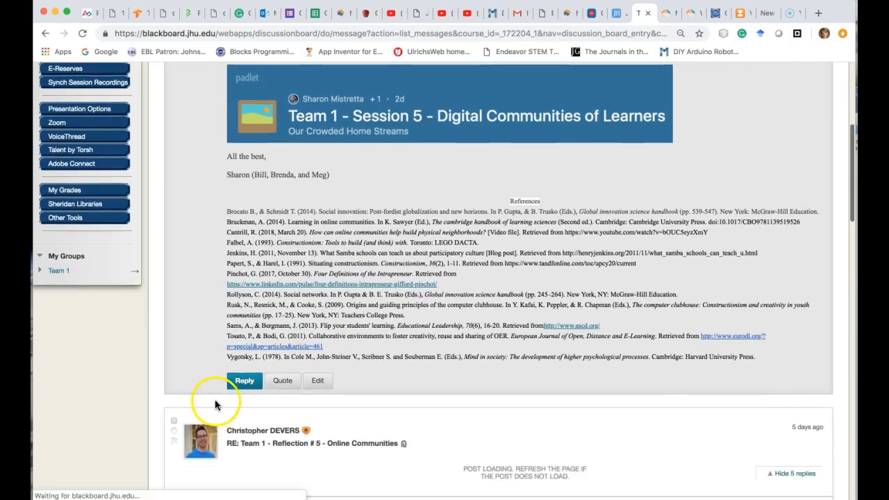
left_click(317, 380)
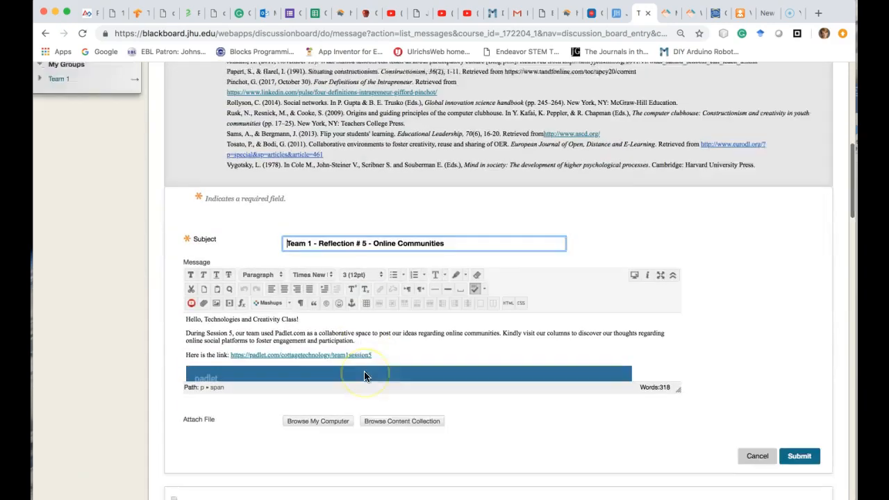
scroll(560, 313, "down", 10)
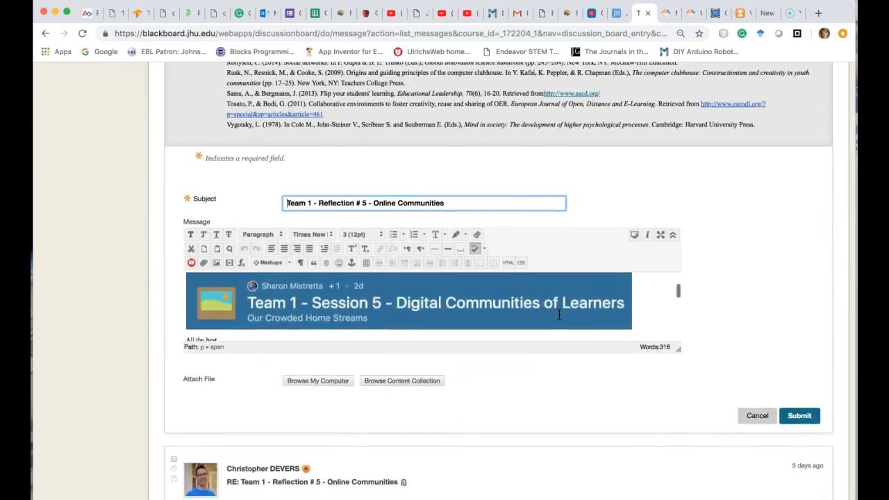
scroll(559, 313, "down", 8)
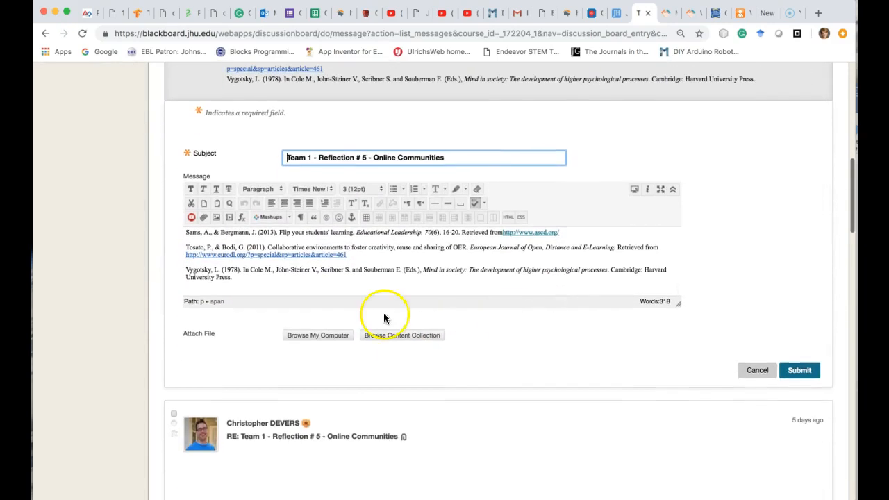
left_click(246, 282)
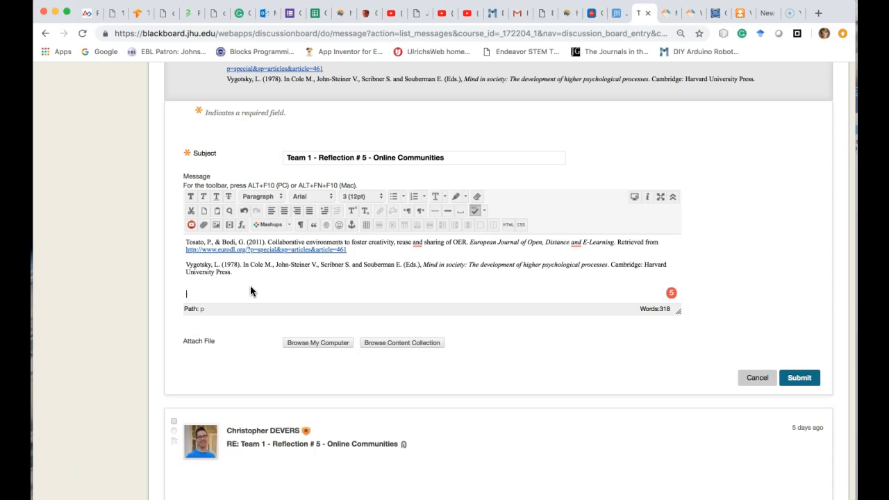
key("super+v")
left_click(267, 294)
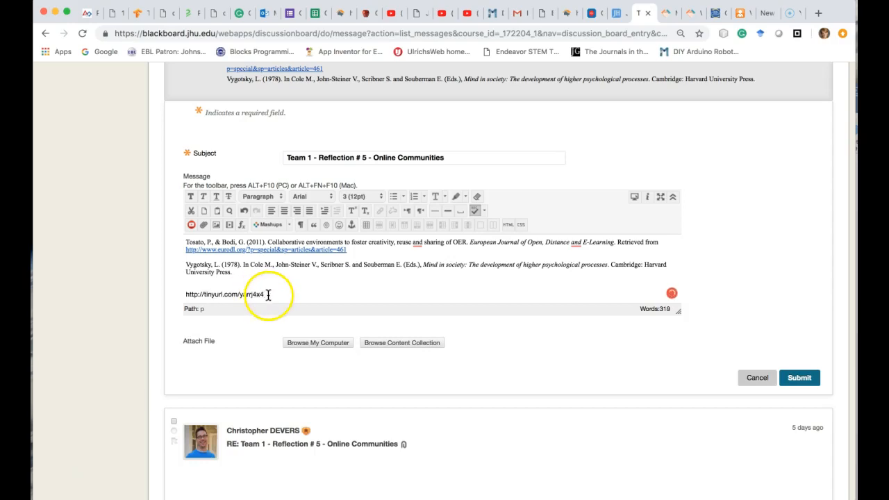
Turn the pasted URL into a link opening in a new window (_blank), titled with the owner's surname and "- ME - Session 1 - Part 1"
left_click_drag(268, 294, 186, 289)
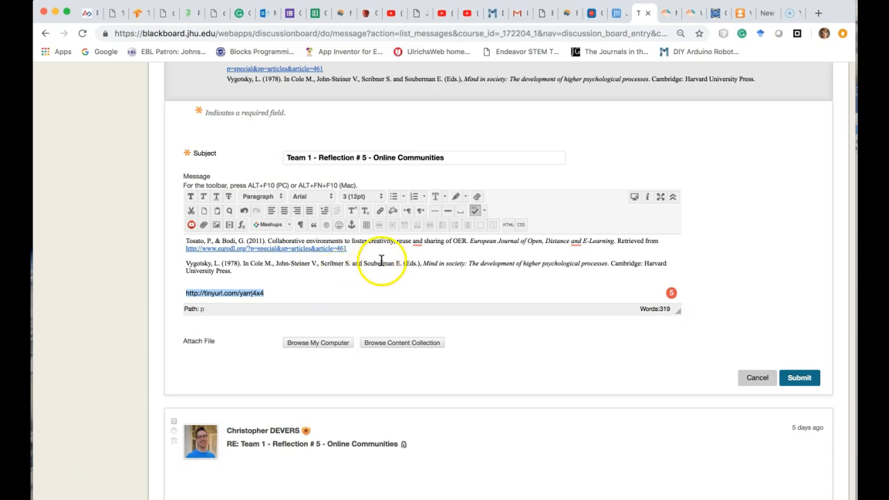
left_click_drag(263, 293, 186, 292)
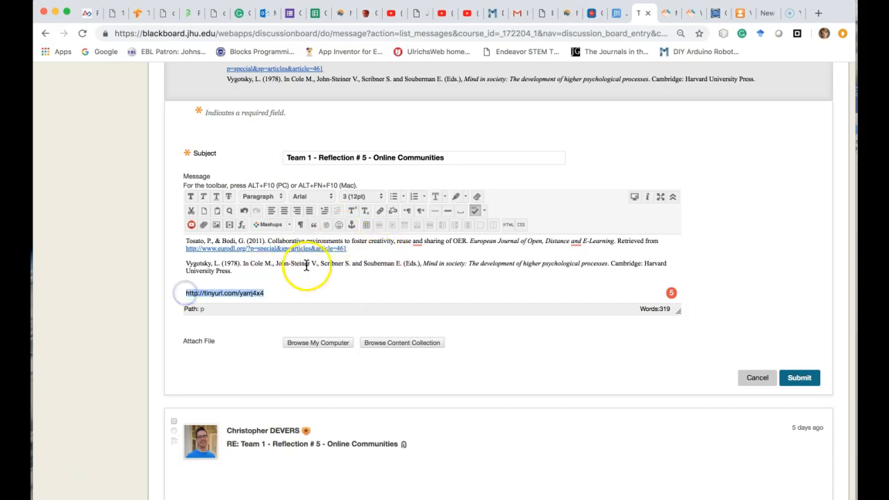
left_click(380, 215)
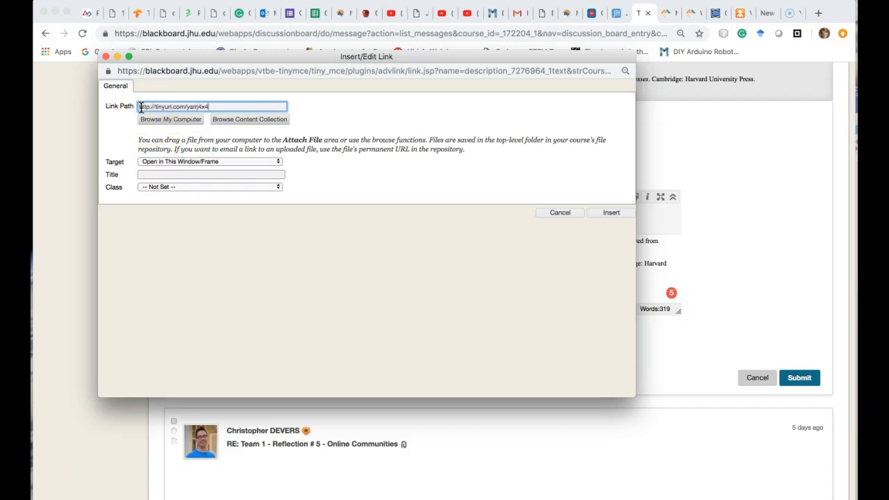
left_click(279, 162)
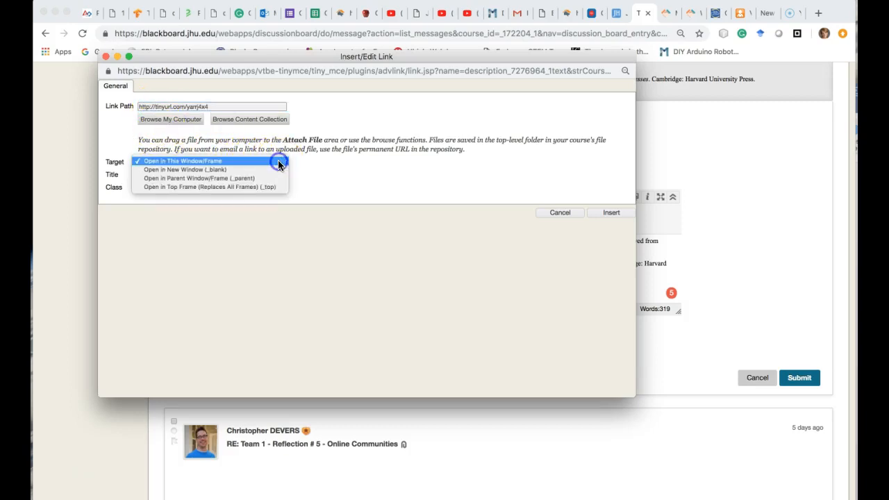
left_click(215, 171)
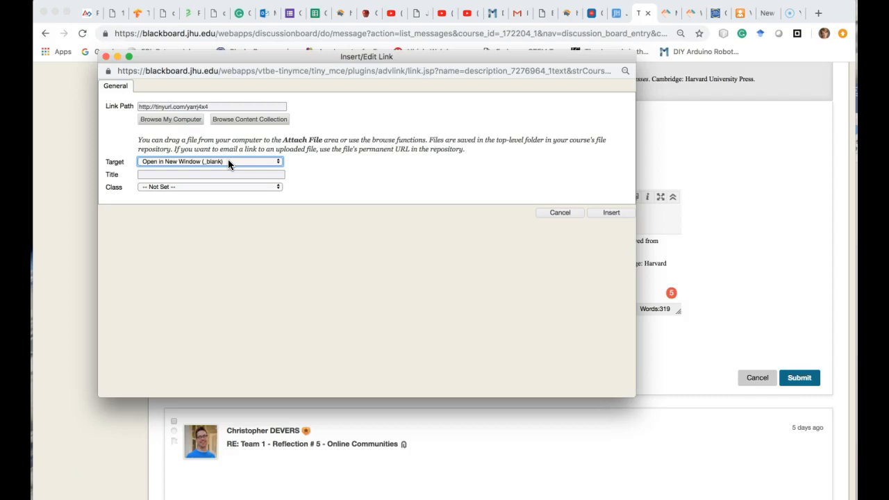
left_click(169, 173)
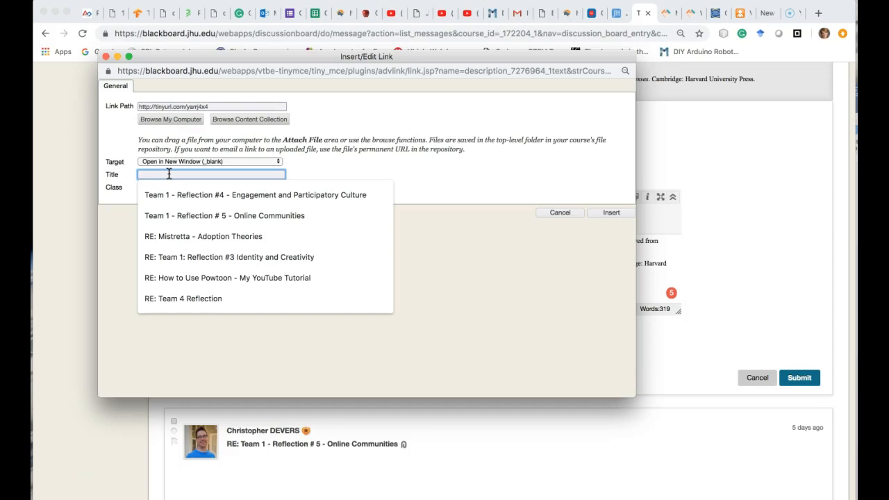
type("Mistrett")
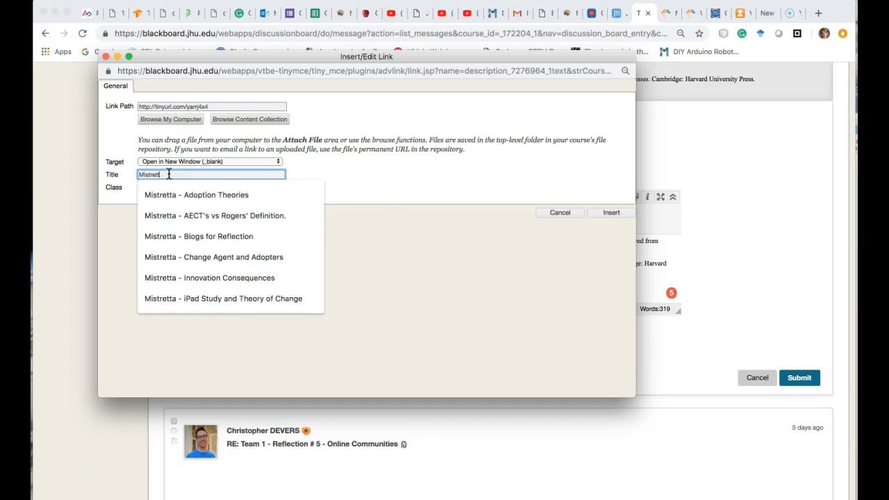
type("a - ME - Session 1 - Part 1")
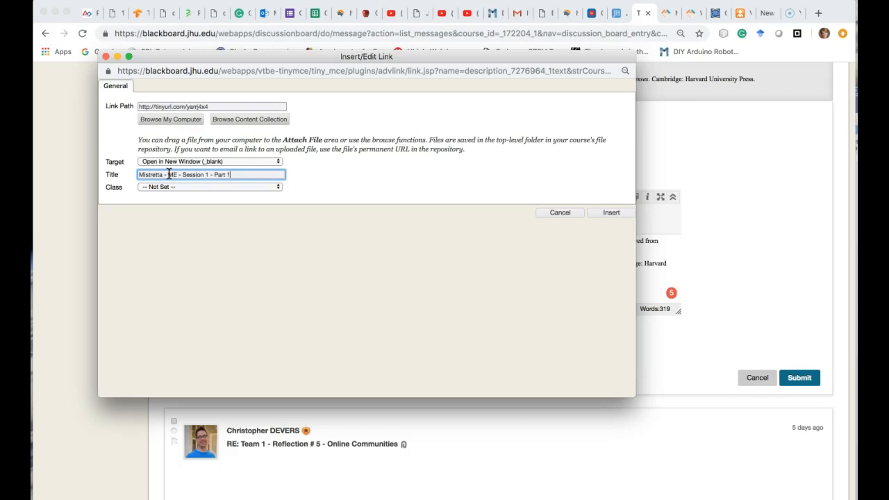
left_click(609, 213)
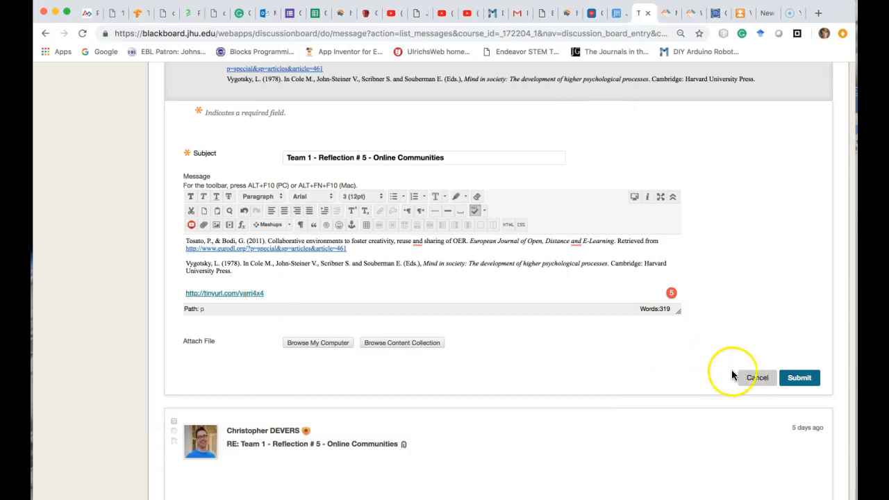
Submit the edited post, then test its Voki link and close the page it opens
left_click(799, 378)
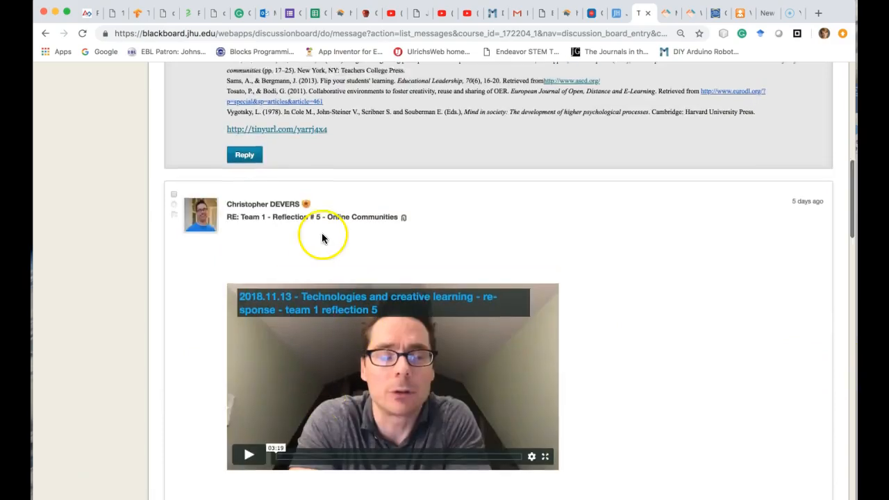
left_click(292, 200)
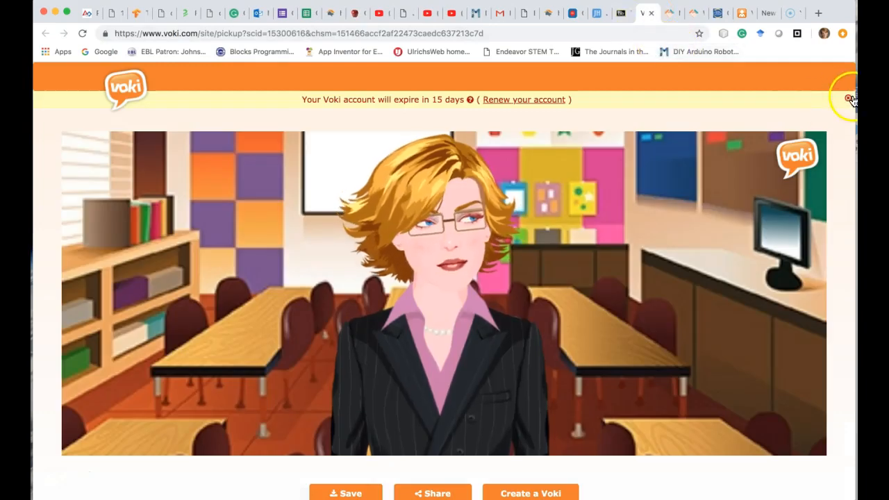
left_click(848, 98)
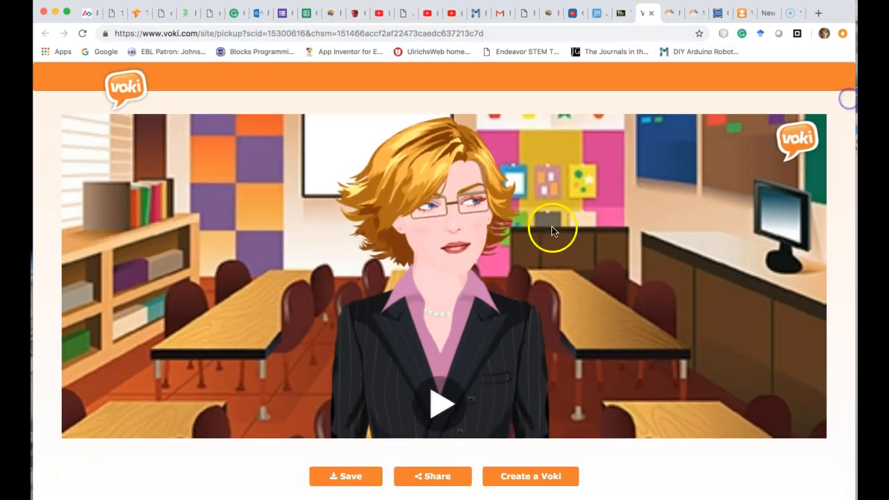
left_click(651, 12)
Reopen the post for editing, delete the Voki link and its empty line after the references, and submit the post
left_click(319, 206)
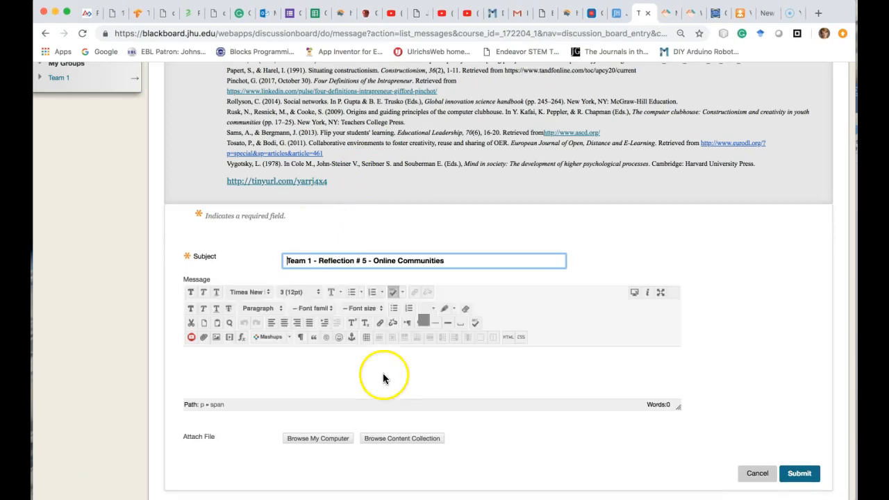
scroll(466, 376, "down", 5)
scroll(468, 376, "down", 10)
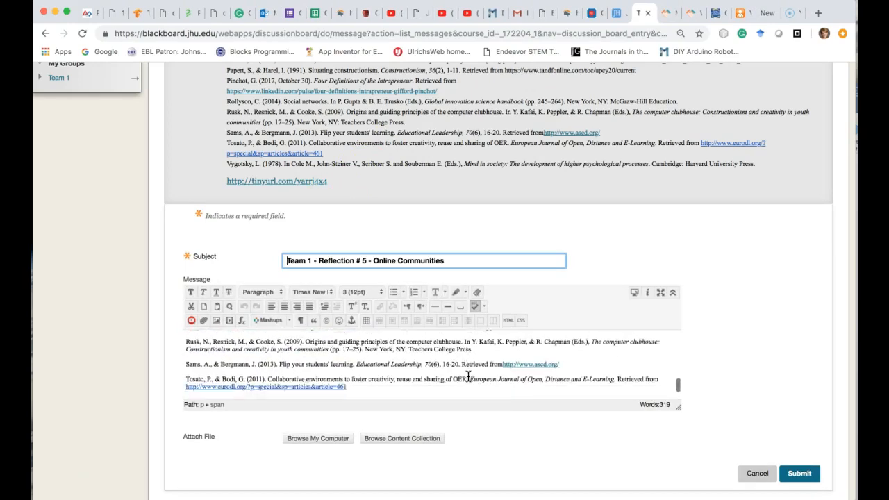
left_click_drag(264, 389, 195, 388)
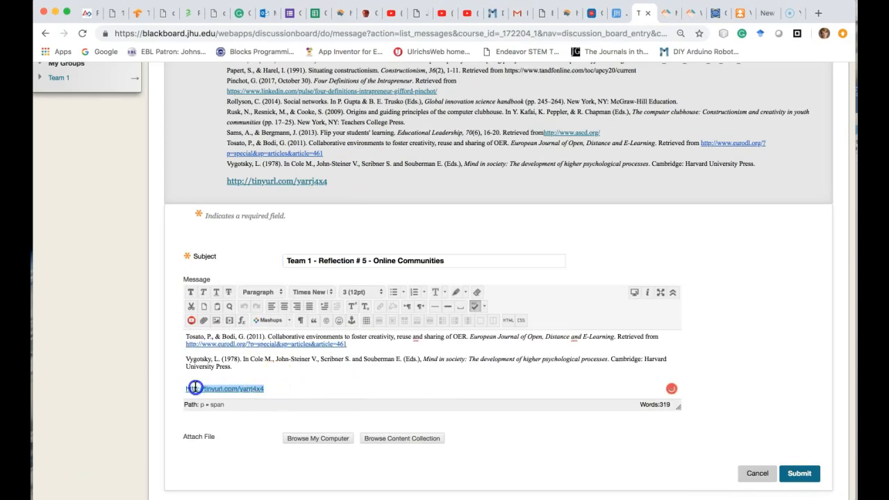
key("BackSpace")
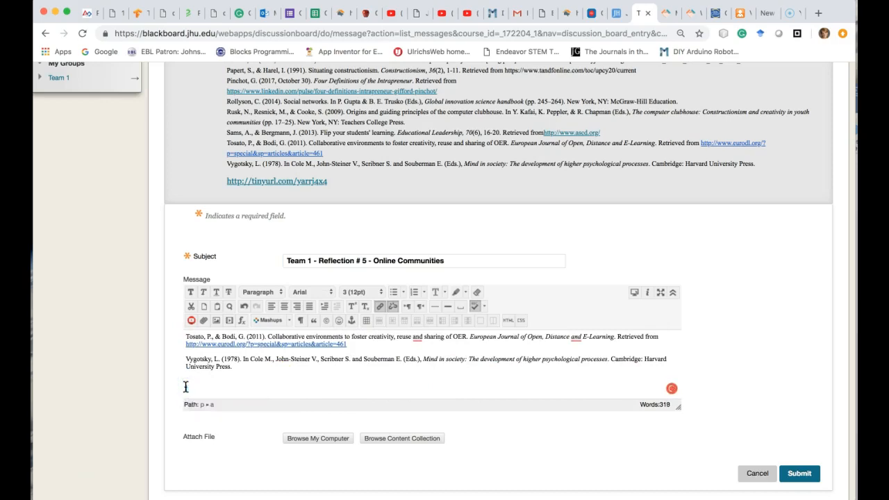
key("BackSpace")
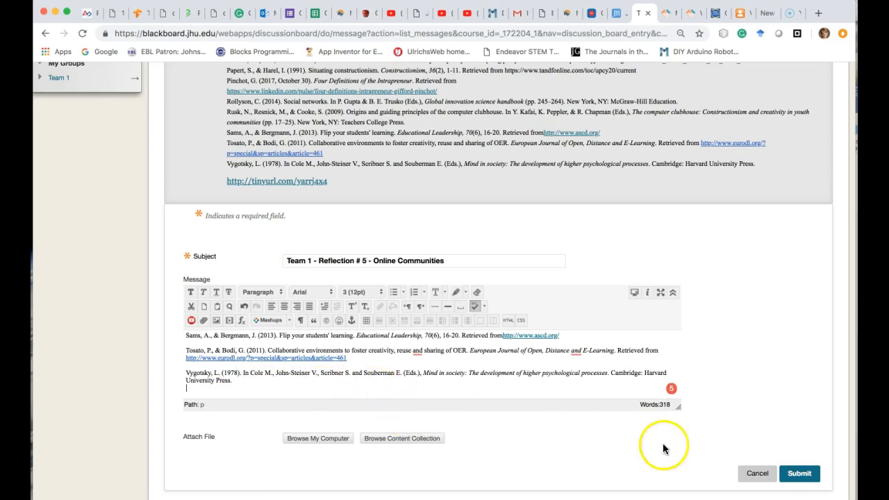
left_click(799, 472)
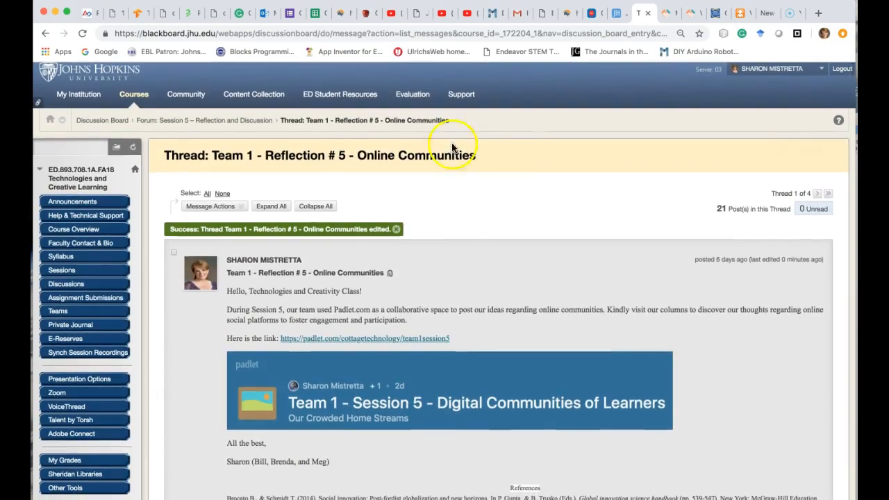
Switch back to the Voki character's sharing page
left_click(740, 12)
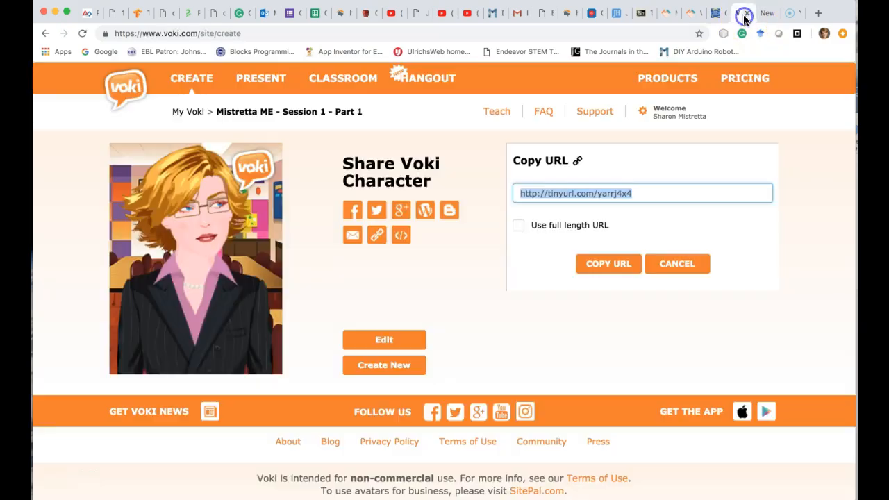